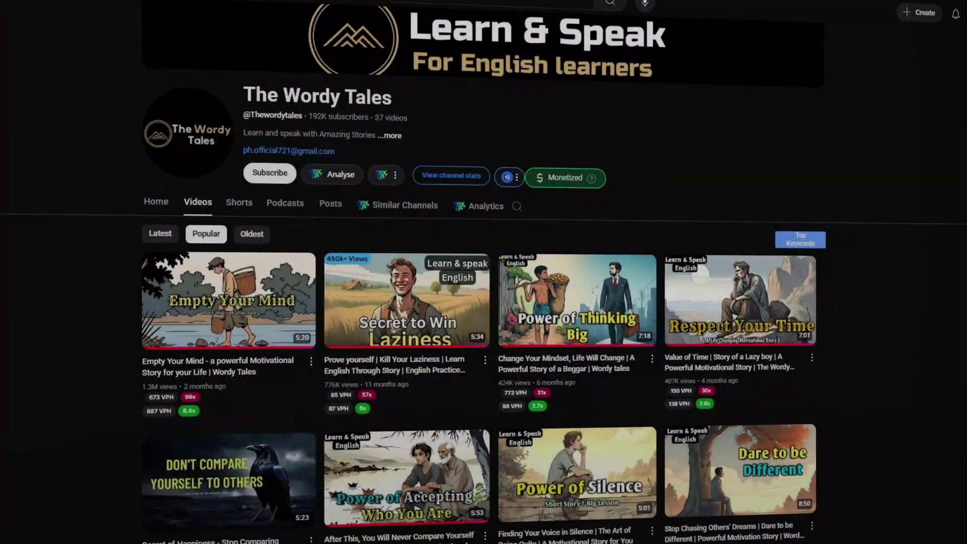
Look through The Wordy Tales' popular videos on YouTube and the ChatGPT explanation of how podcast playlists help a channel
scroll(483, 272, down, 3)
scroll(484, 272, down, 4)
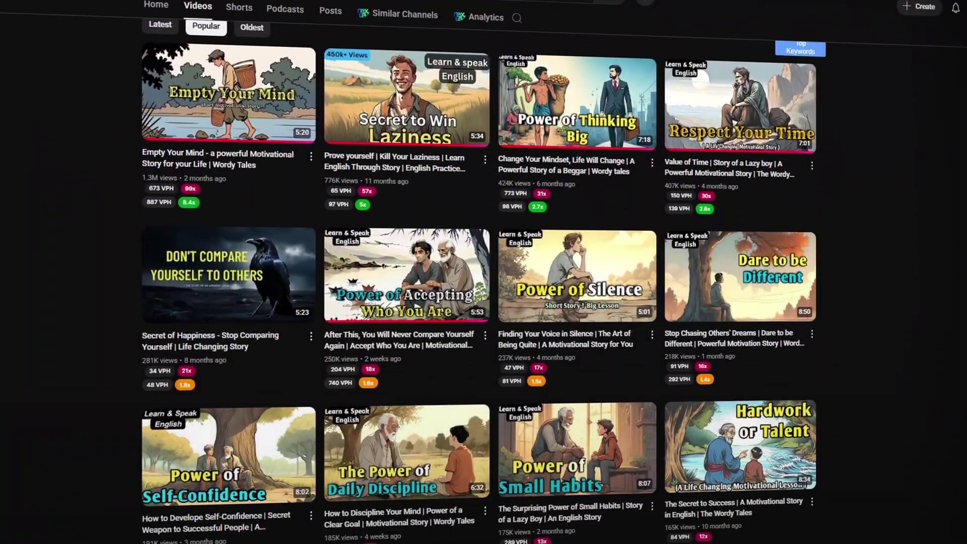
scroll(483, 272, down, 4)
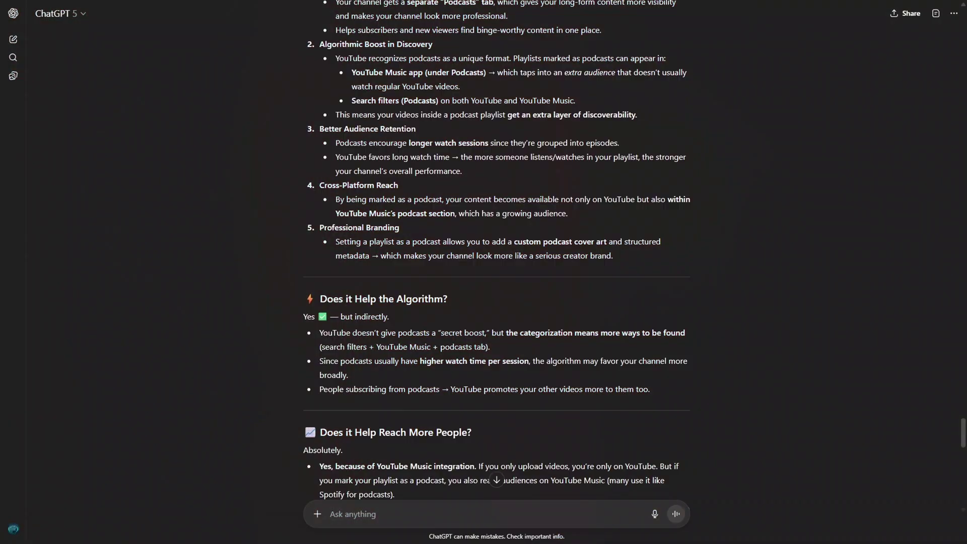
scroll(496, 252, down, 3)
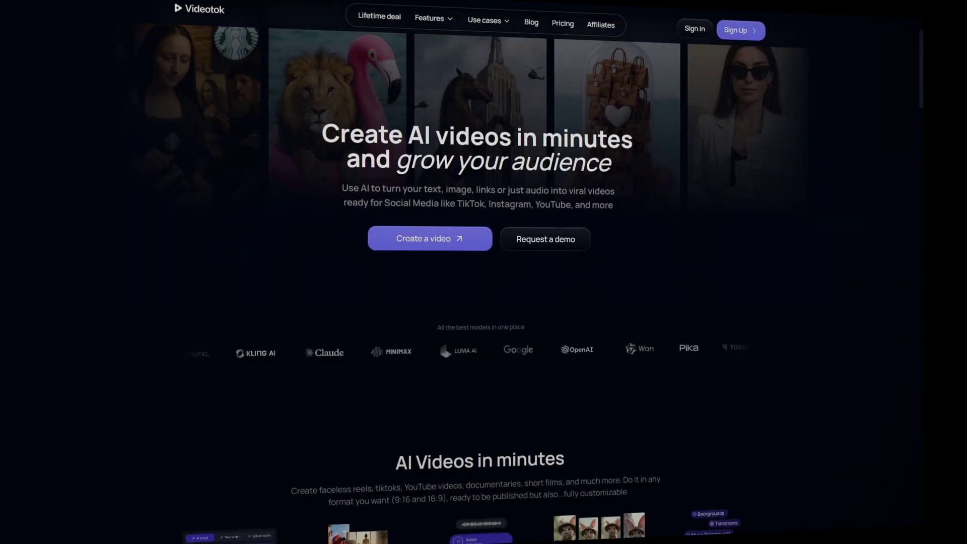
Switch to the Videotok homepage and look over its AI video features and sample videos
scroll(484, 272, down, 4)
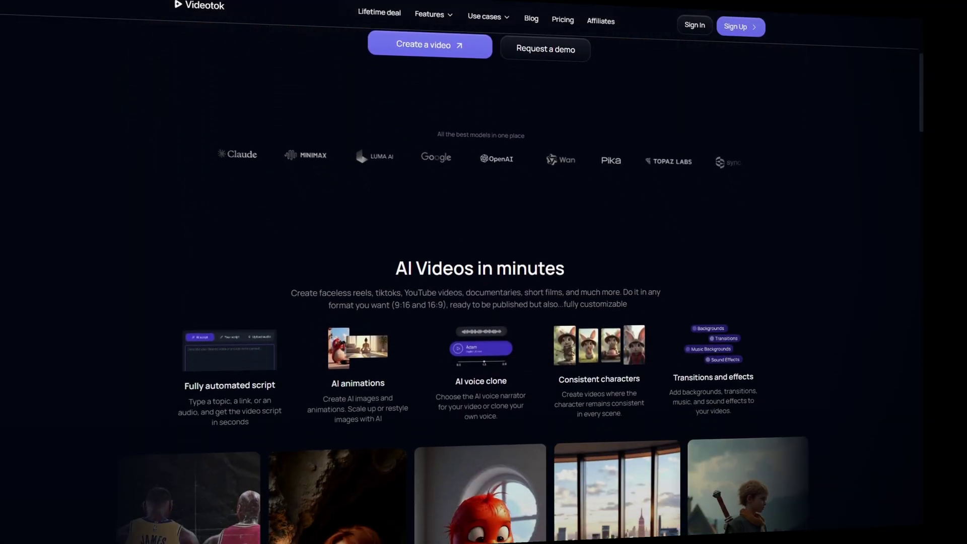
scroll(483, 272, down, 4)
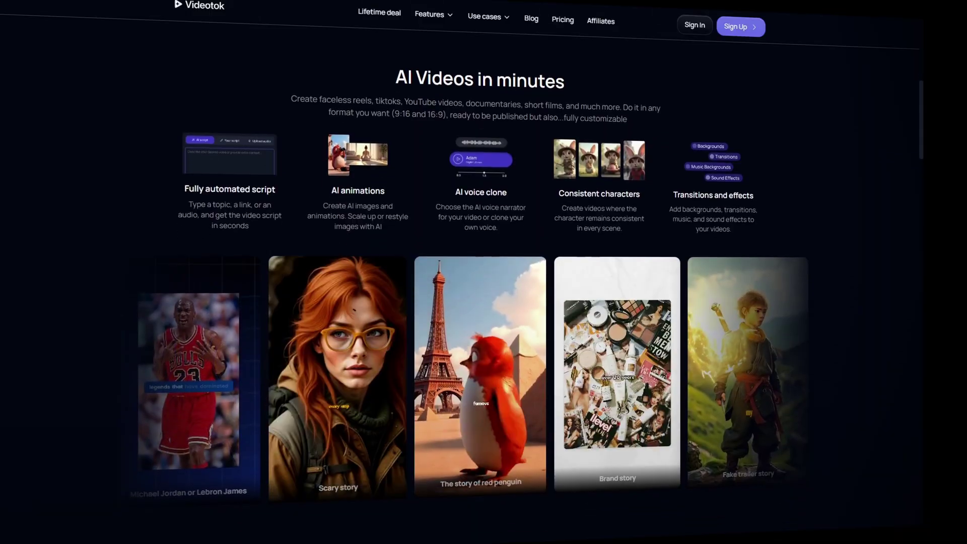
scroll(484, 272, down, 2)
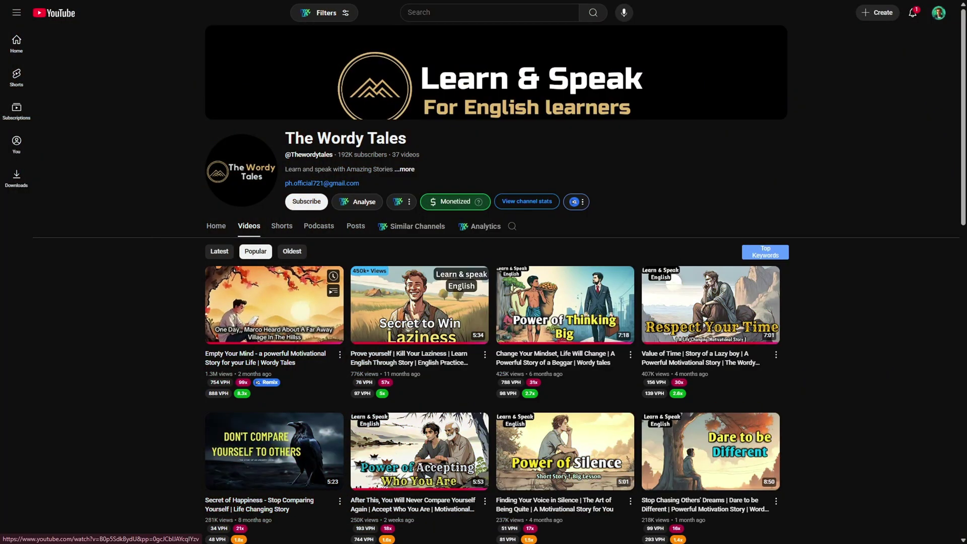
Open the Empty Your Mind video from The Wordy Tales channel on YouTube and look over its description and comments
right_click(270, 294)
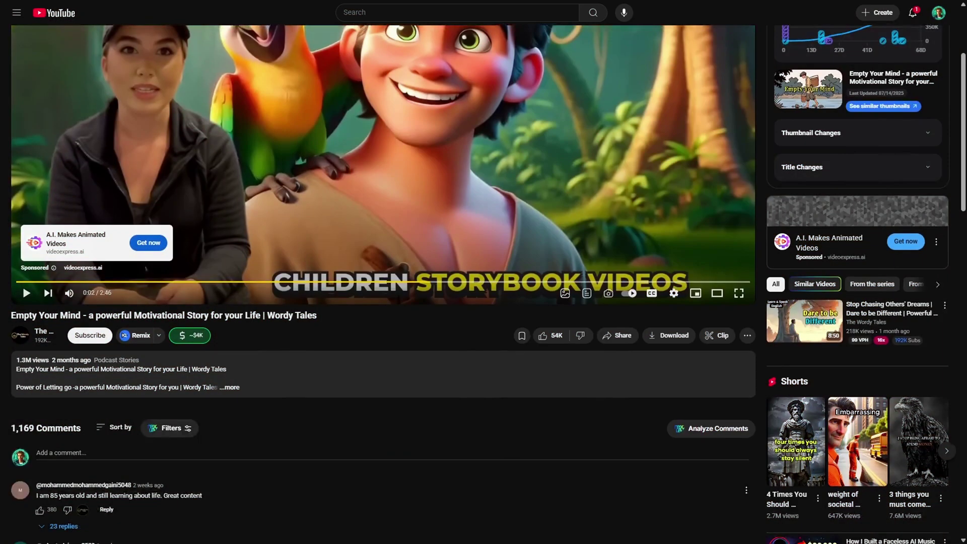
scroll(383, 283, down, 2)
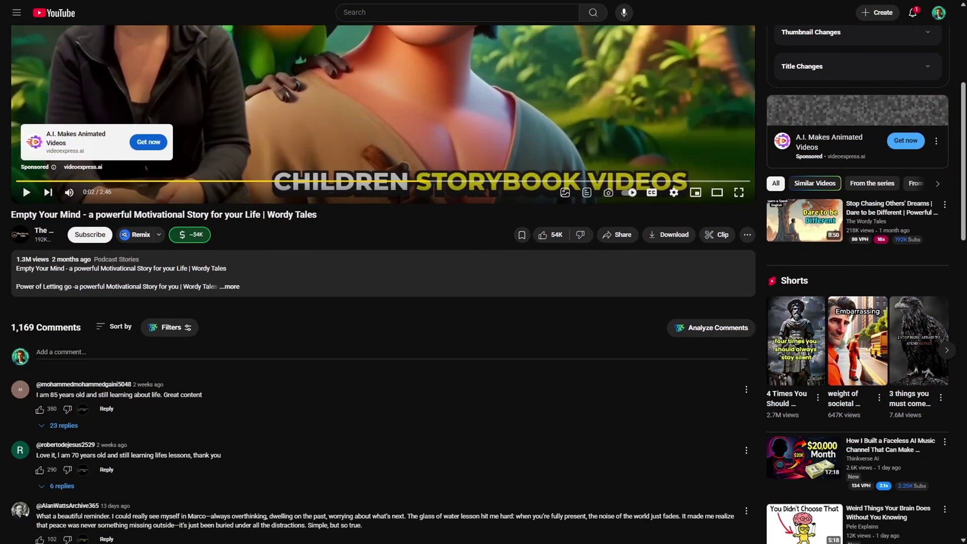
scroll(383, 282, down, 1)
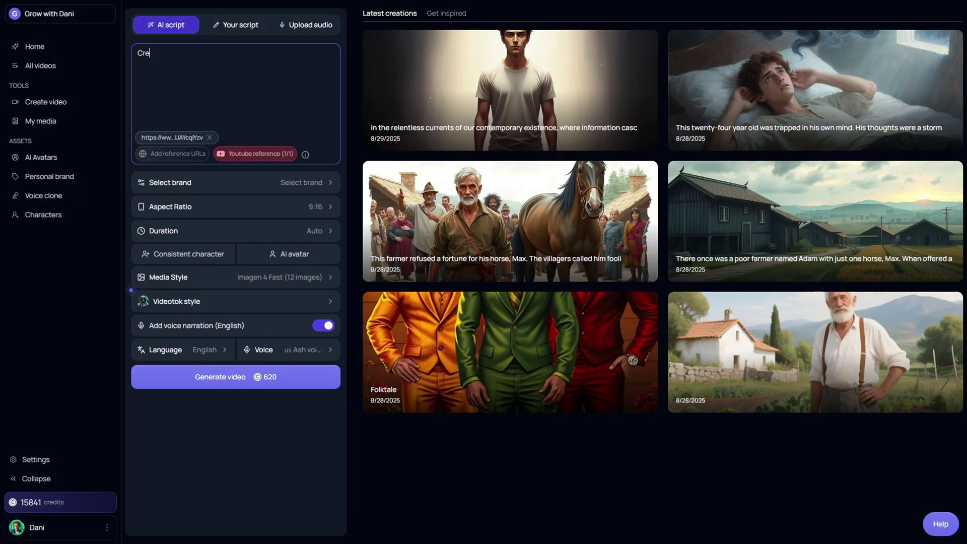
In Videotok, set the AI script prompt to "Create a motivational video about: Empty Your Mind - a powerful Motivational Story for your Life"
text(a motivational video about: Empty Your Mind - a powerful Motivational Story for your Life)
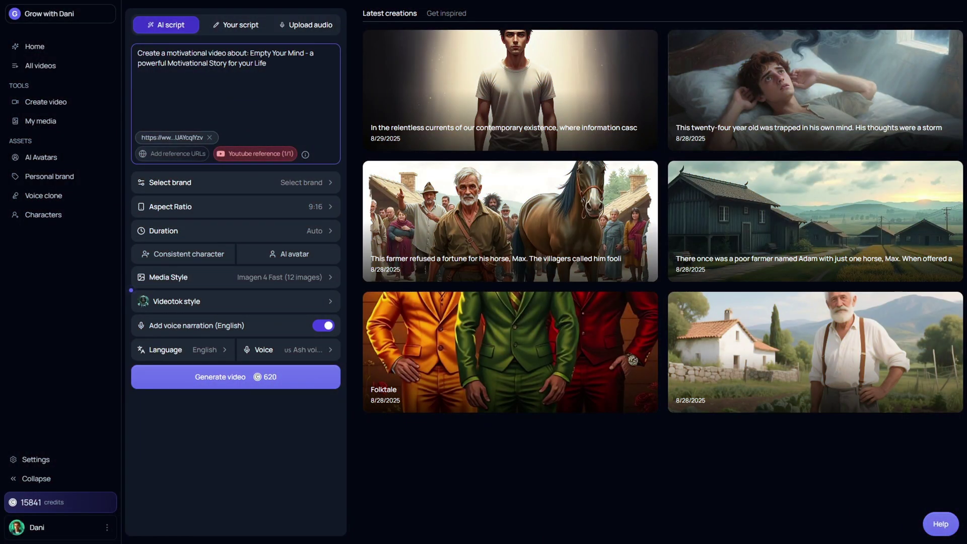
click(306, 24)
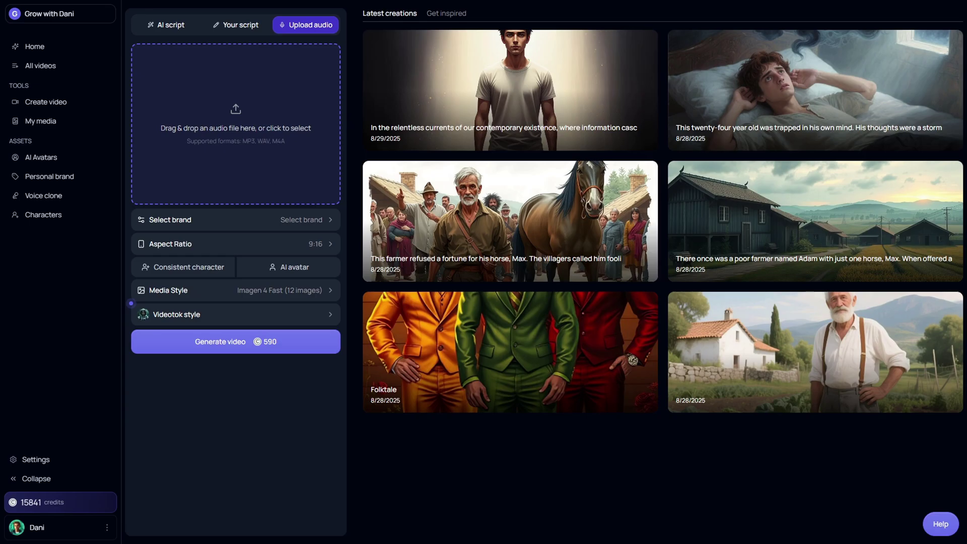
click(236, 24)
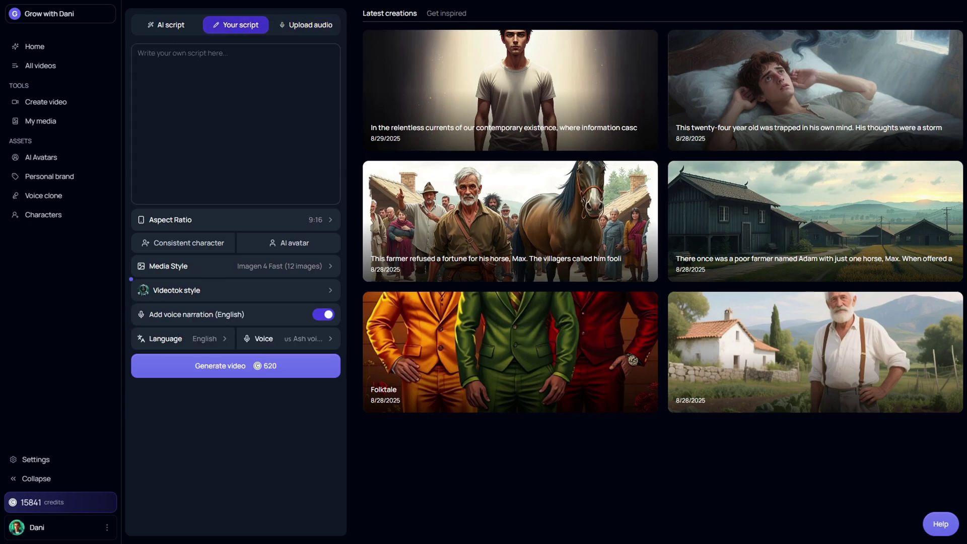
click(166, 25)
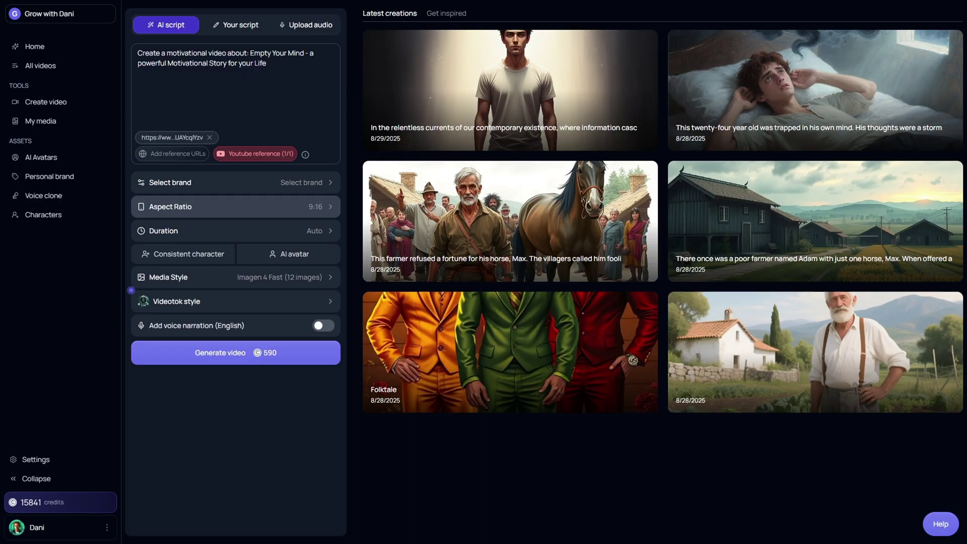
Set the video's aspect ratio to 16:9 and its duration to 7 minutes
click(232, 206)
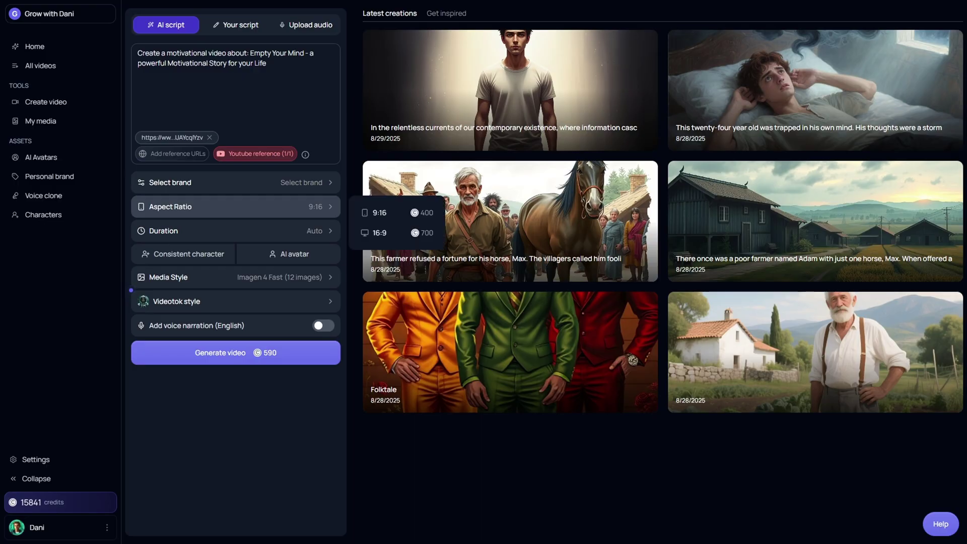
click(379, 232)
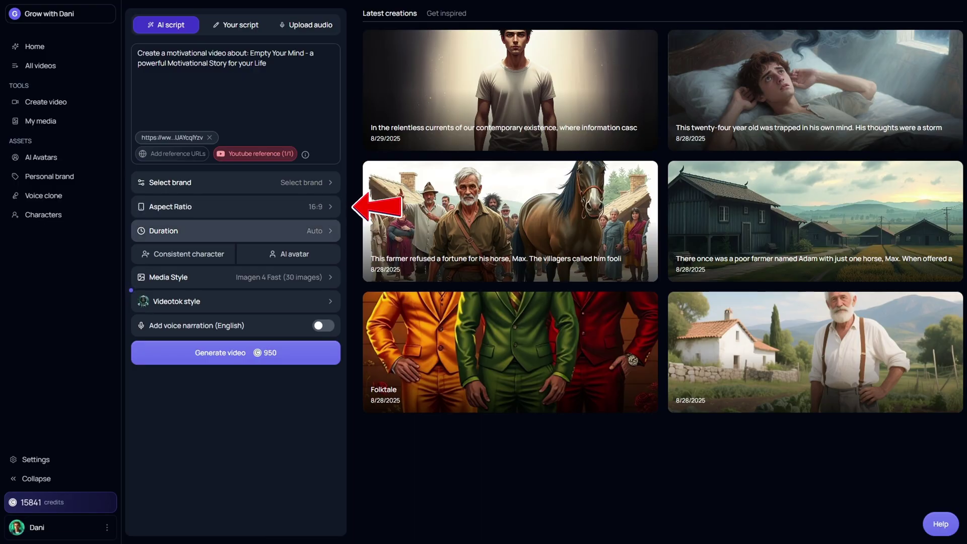
click(232, 231)
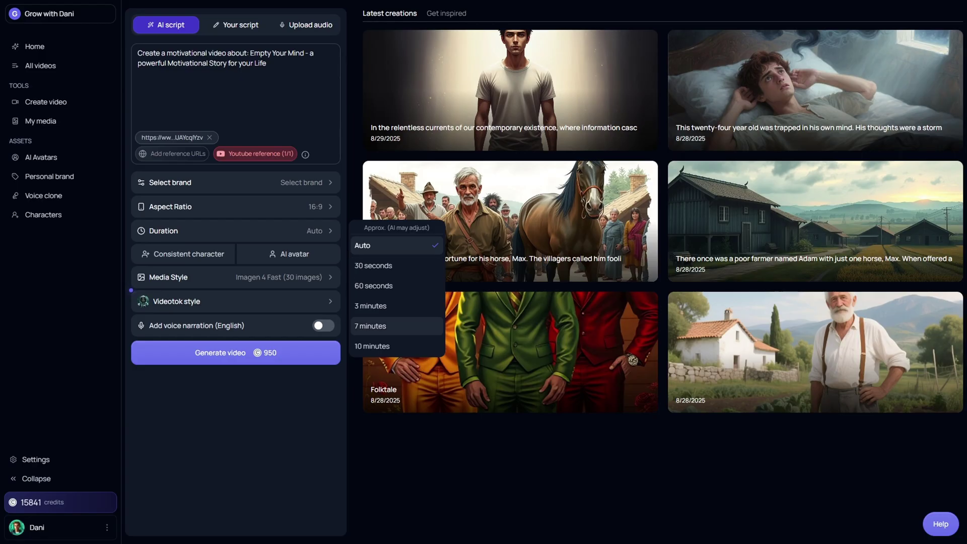
click(370, 326)
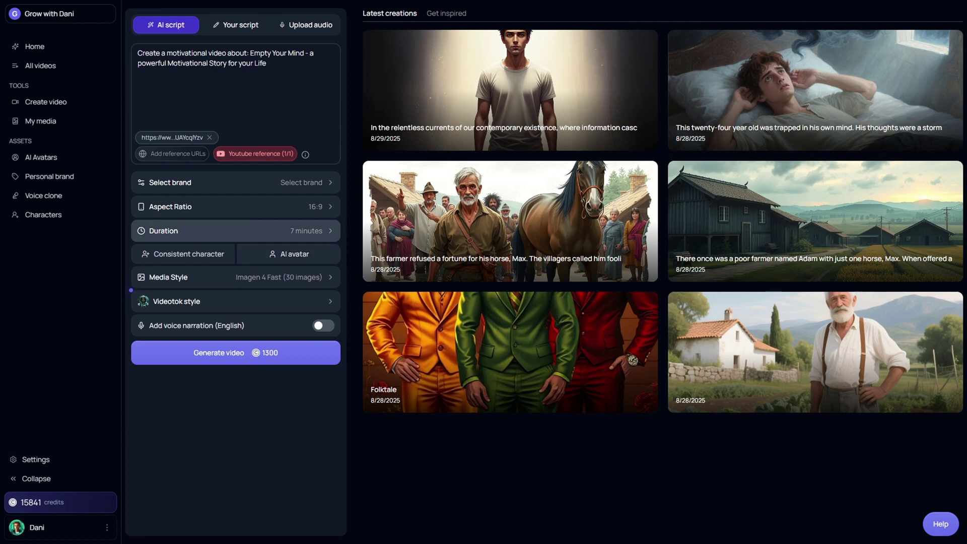
Set the media style to 40 Seedream v3 static images in the Digital painting style
click(232, 230)
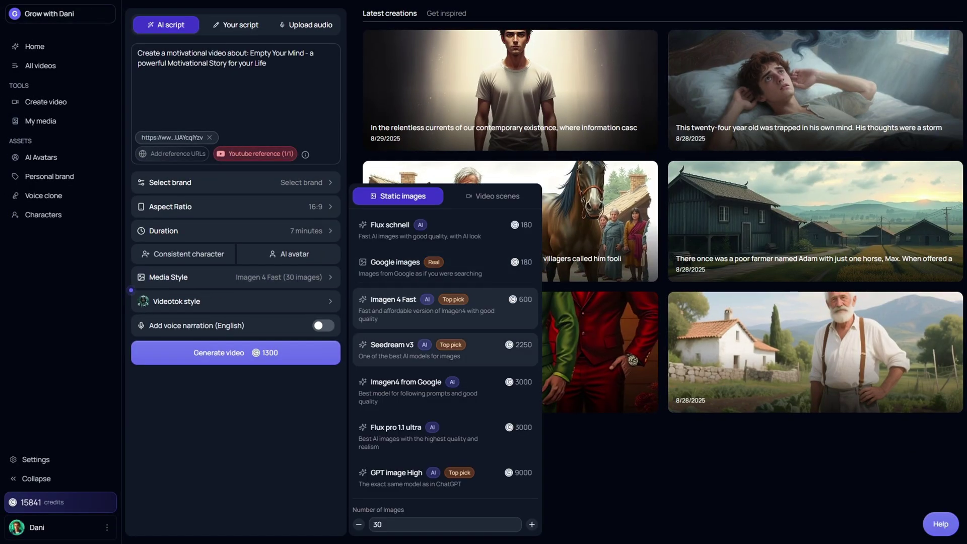
click(393, 349)
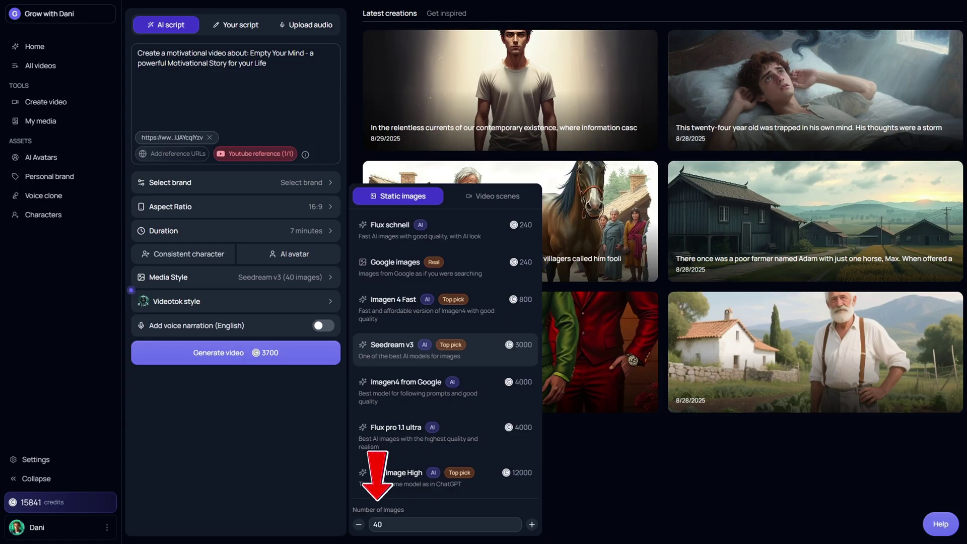
click(237, 301)
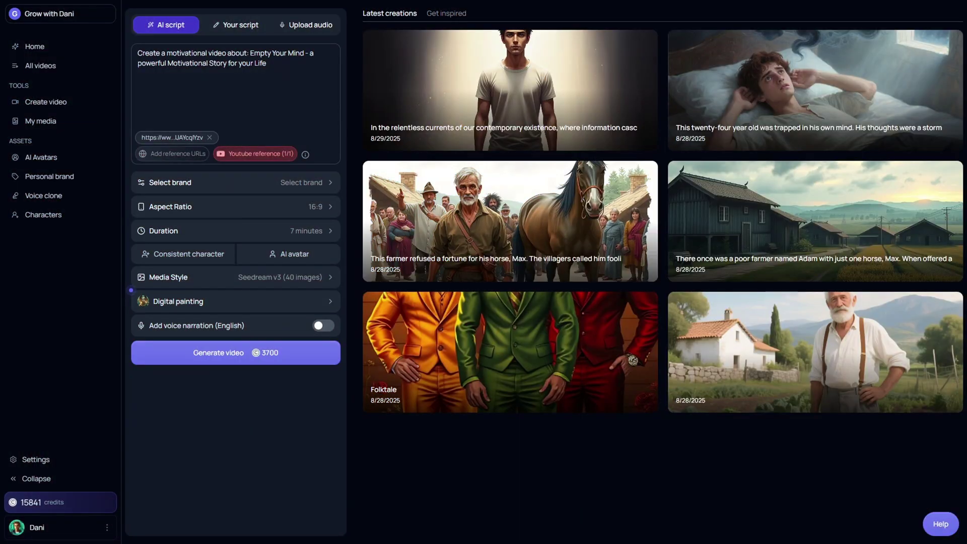
Turn on English voice narration and look through the single-narrator voices without changing the selected Ash voice
click(323, 326)
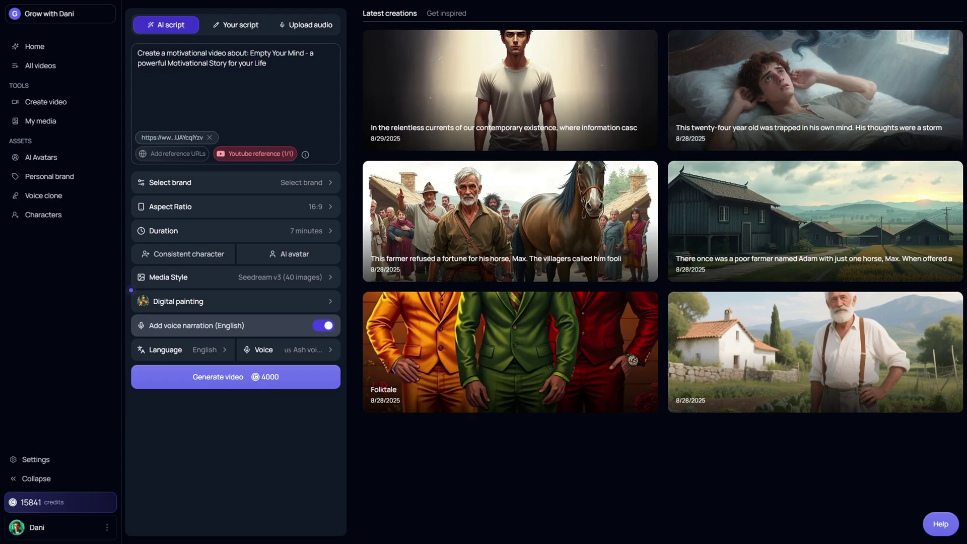
click(166, 349)
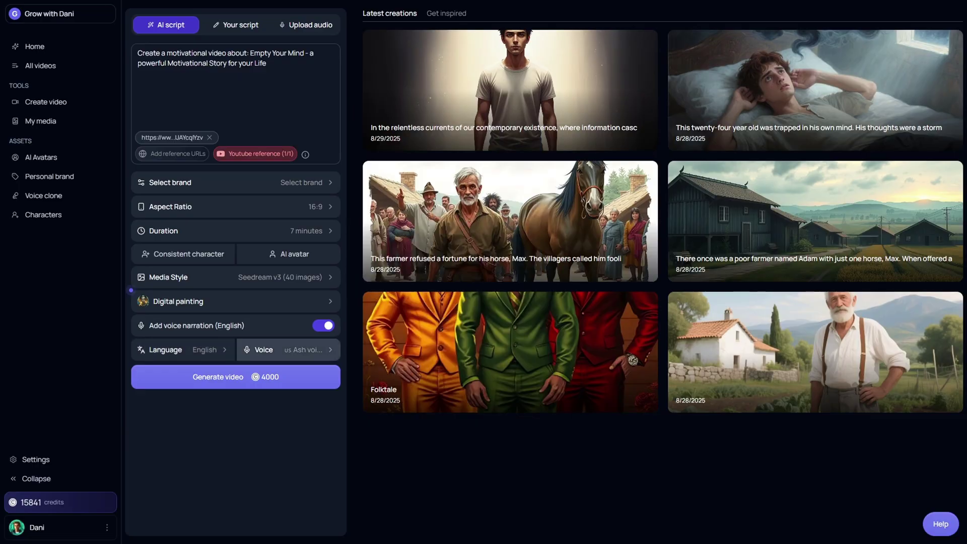
click(287, 349)
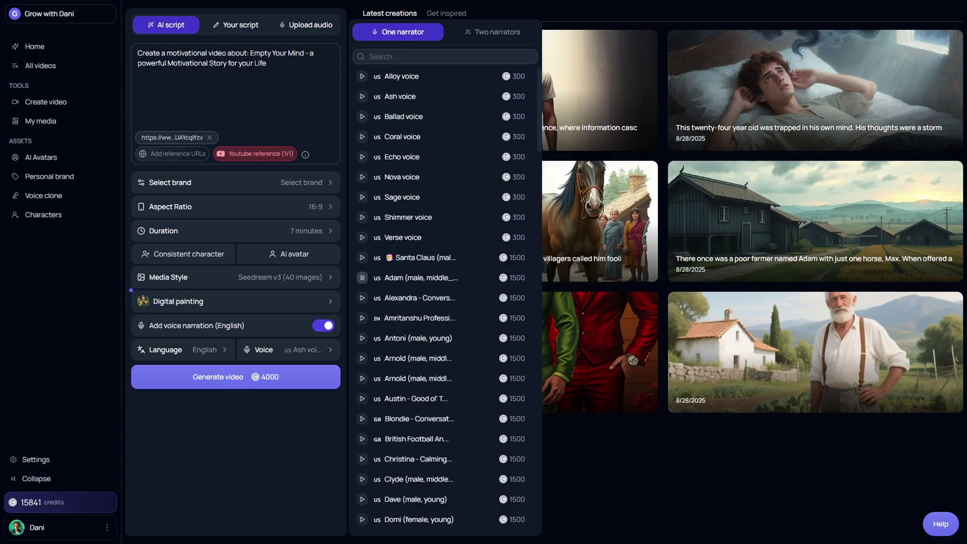
key(Escape)
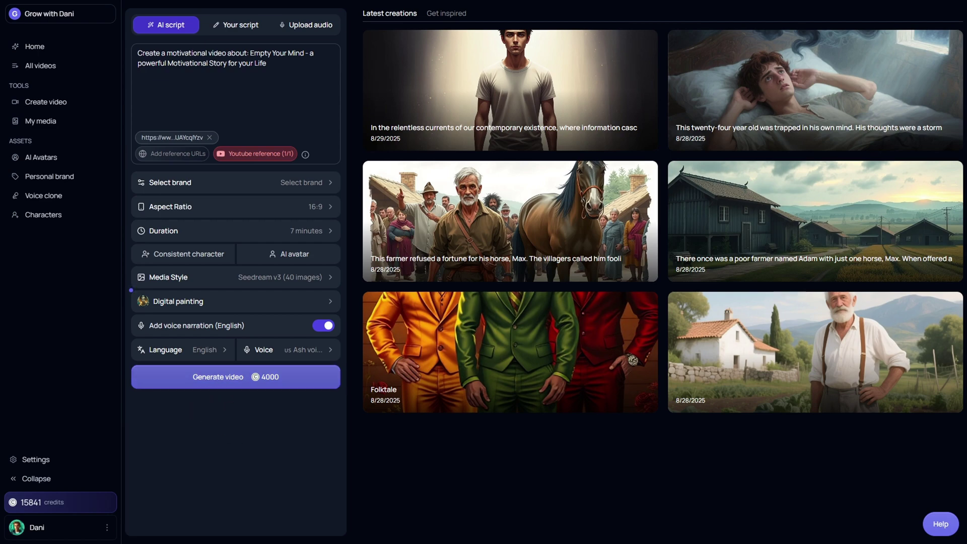
Start generating the video and review the AI-written script through to its closing call to subscribe
click(236, 377)
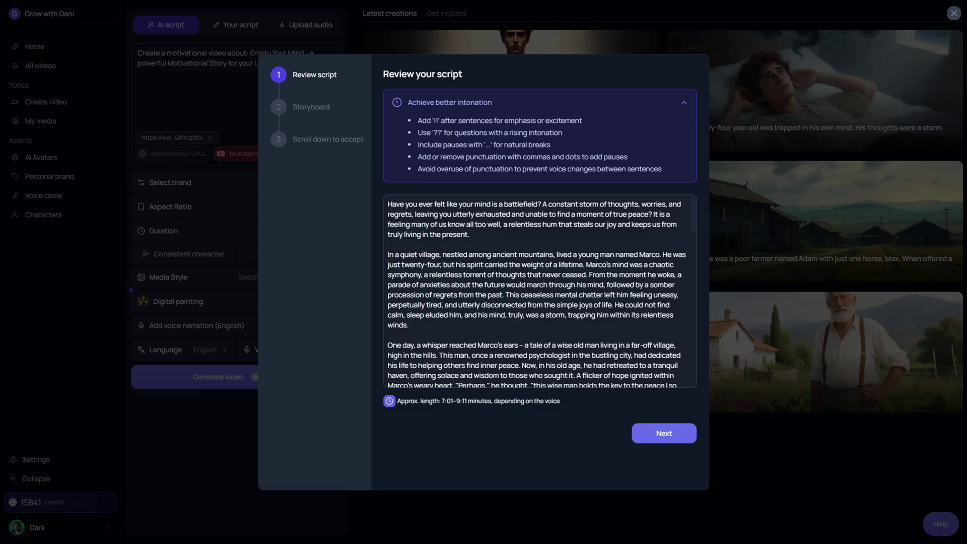
scroll(539, 291, down, 1)
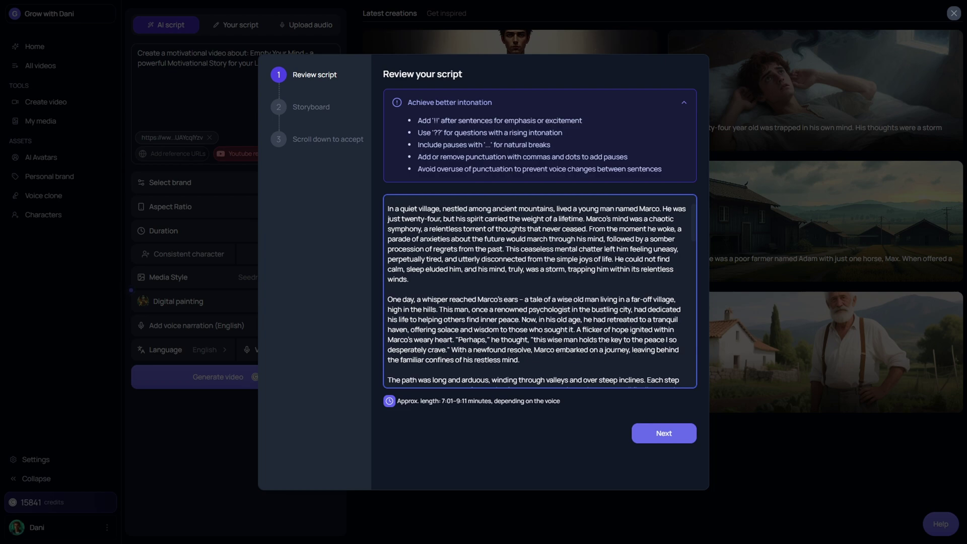
scroll(540, 291, down, 3)
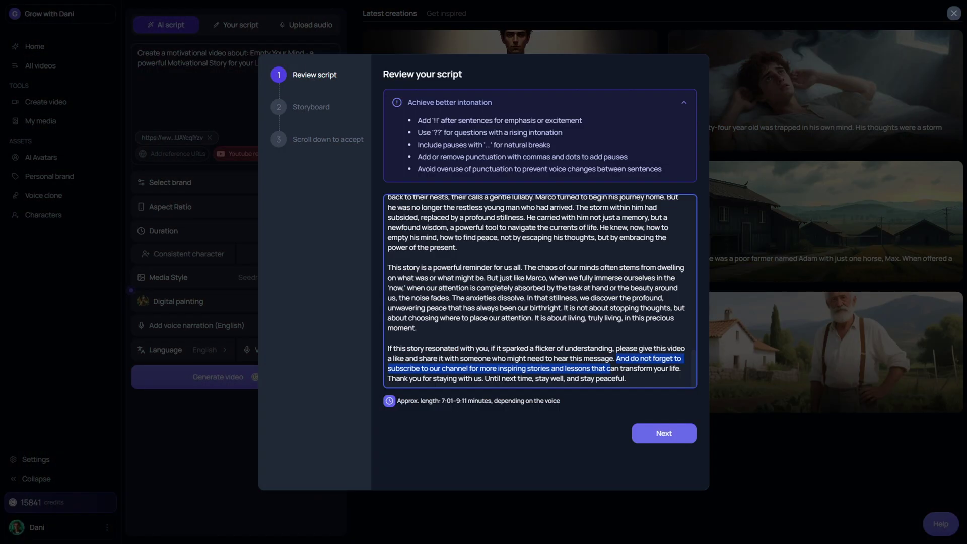
drag(611, 368, 467, 368)
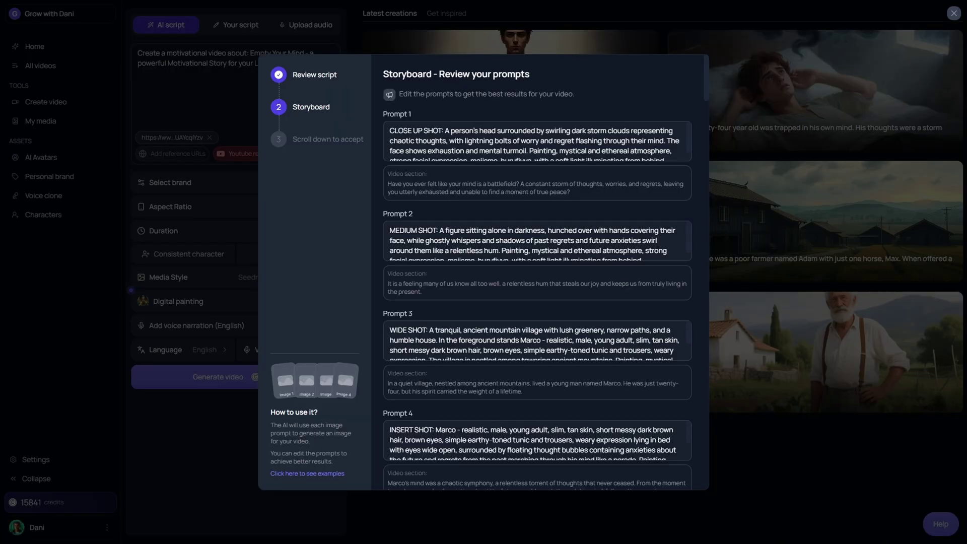
Review the storyboard's image prompts and accept them to generate the video
scroll(537, 275, down, 5)
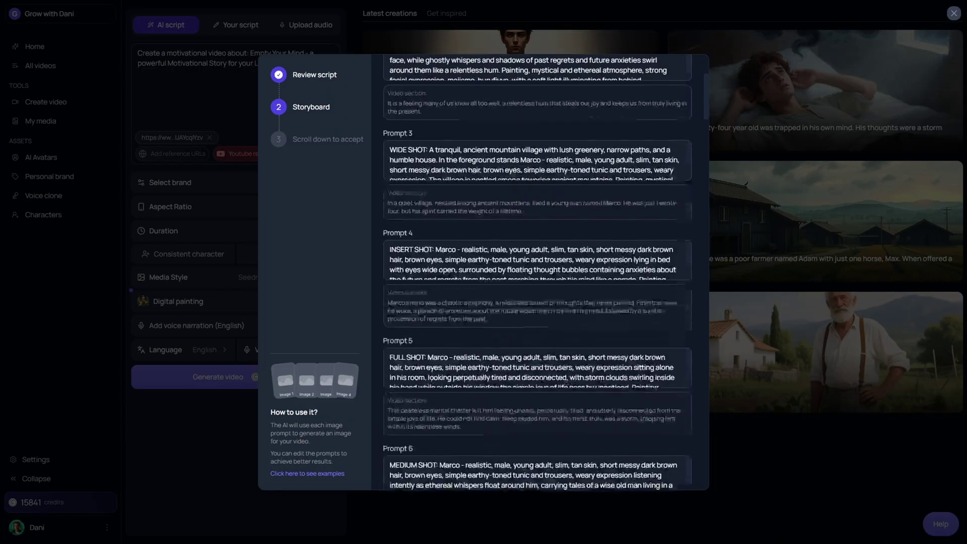
scroll(536, 275, down, 5)
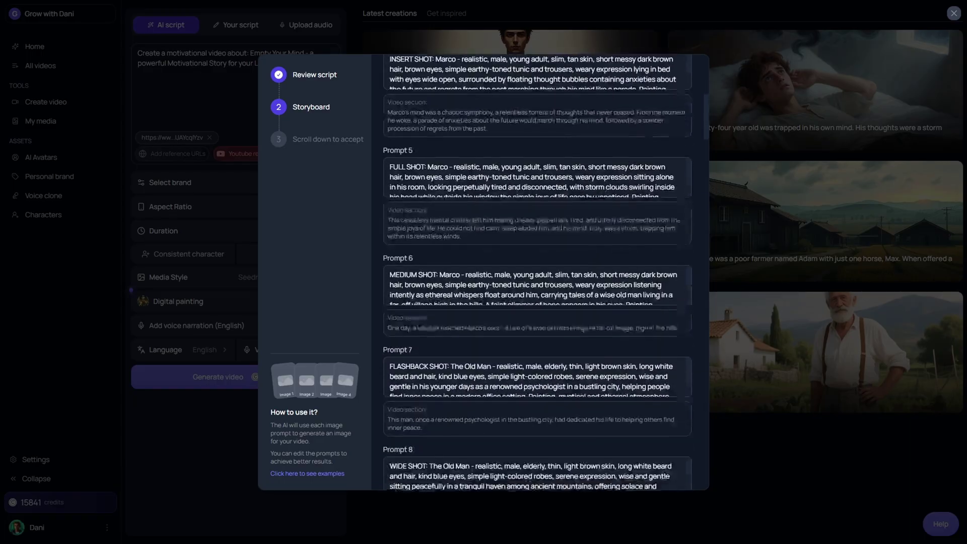
scroll(536, 275, down, 5)
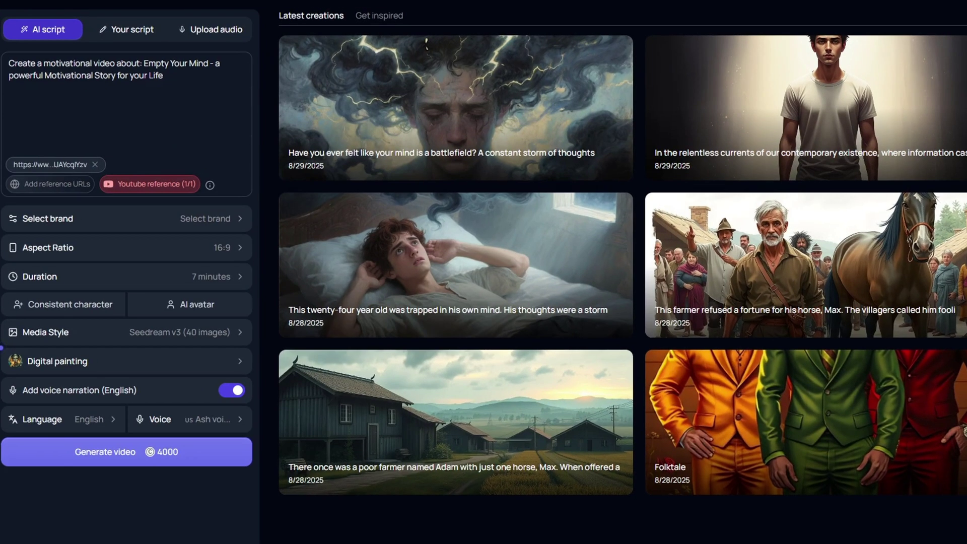
Open the new "Have you ever felt like your mind is a battlefield?" video in the editor and preview its opening seconds
mouse_move(456, 108)
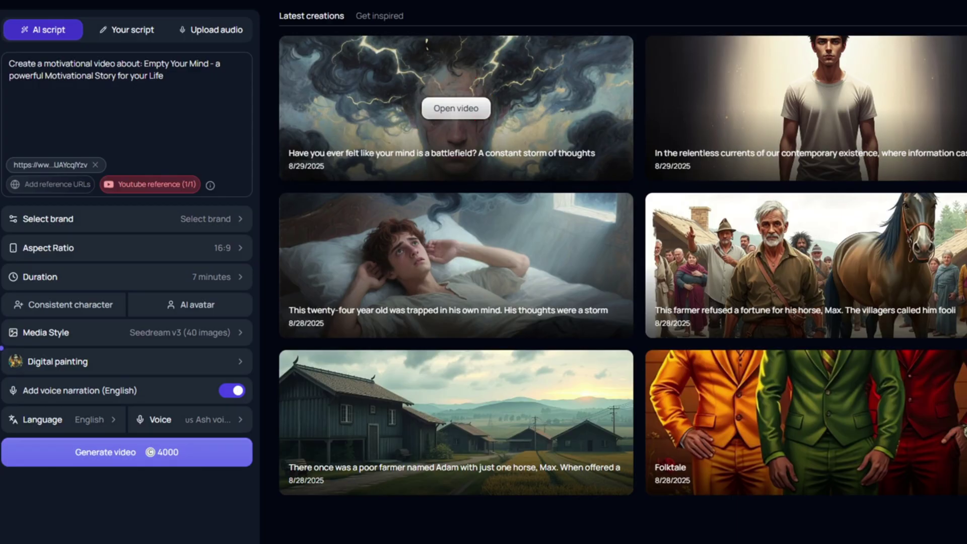
click(456, 108)
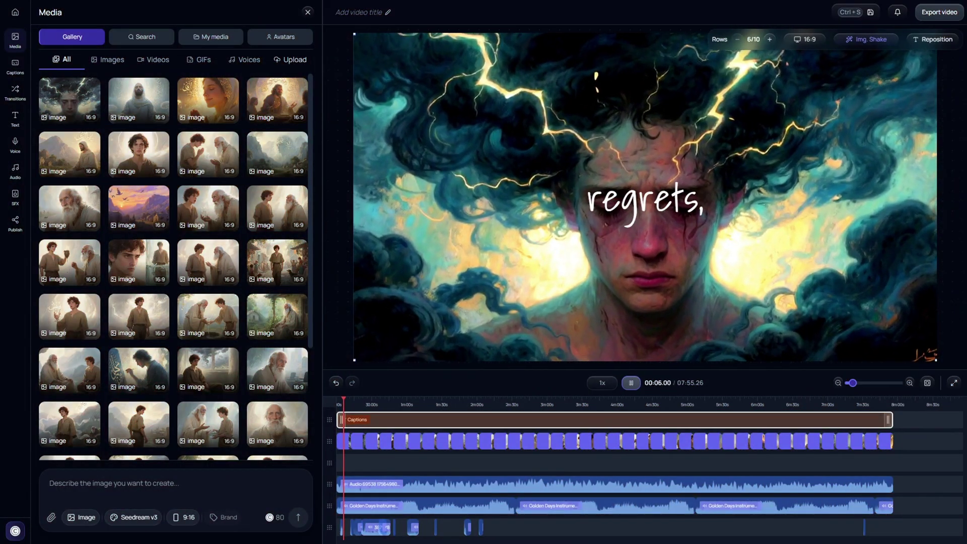
key(space)
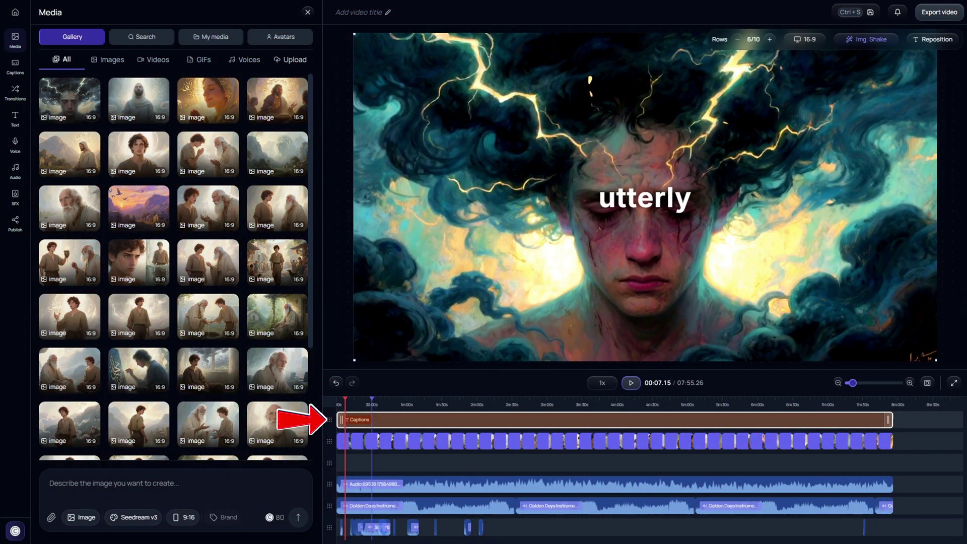
Restyle the captions with a bold white, black-outlined template and move them down to the lower part of the frame
click(604, 420)
scroll(174, 283, down, 5)
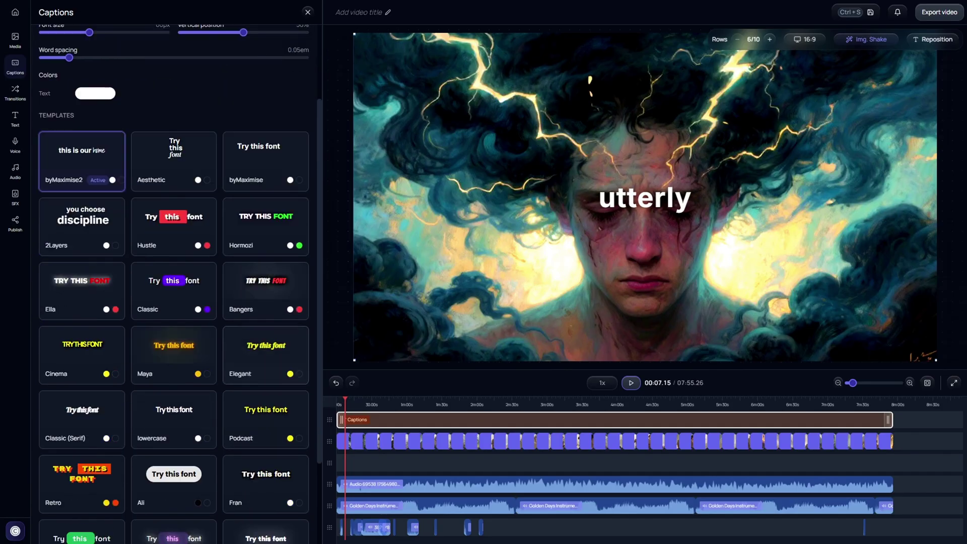
click(266, 378)
drag(645, 197, 645, 317)
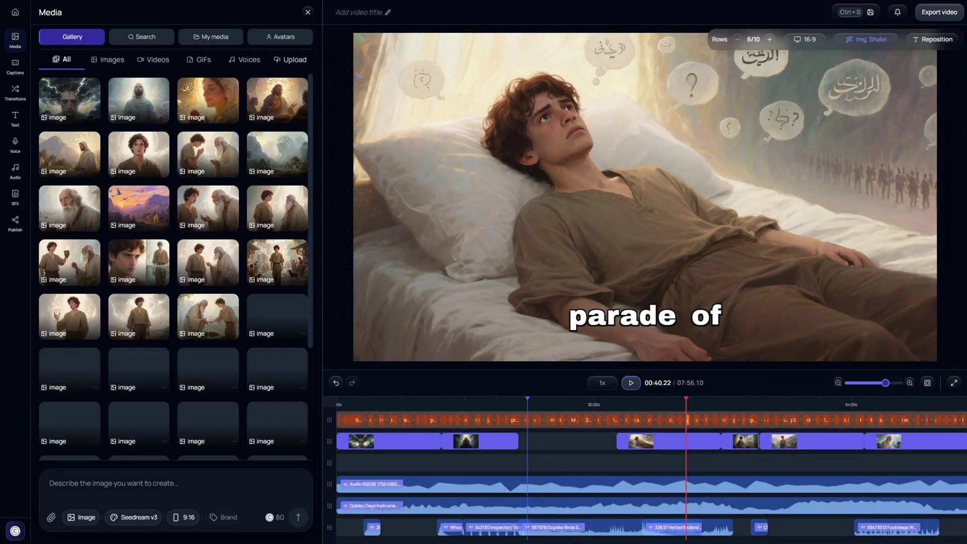
Fill the gap around 21 to 33 seconds with the gallery image of the young man in the mountain valley
click(528, 403)
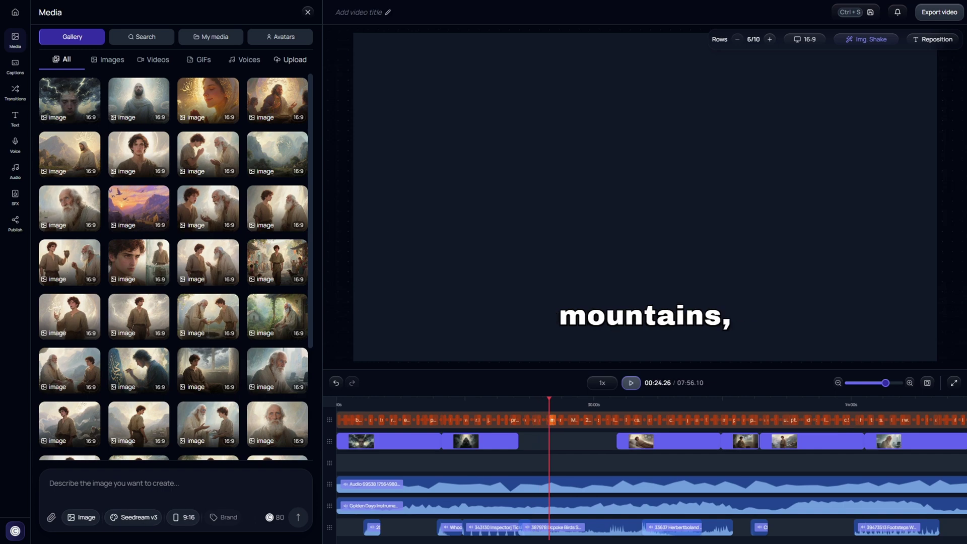
drag(139, 424, 546, 441)
click(549, 441)
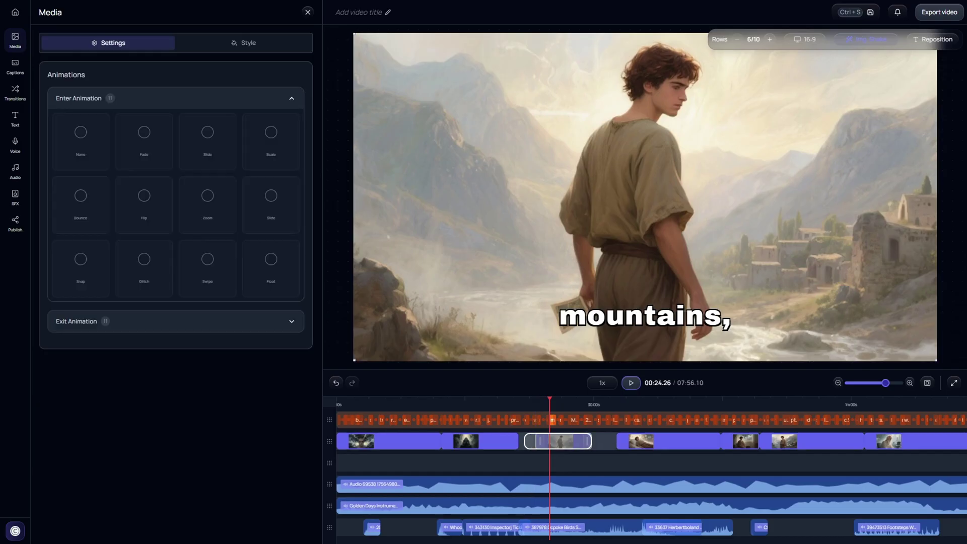
click(519, 404)
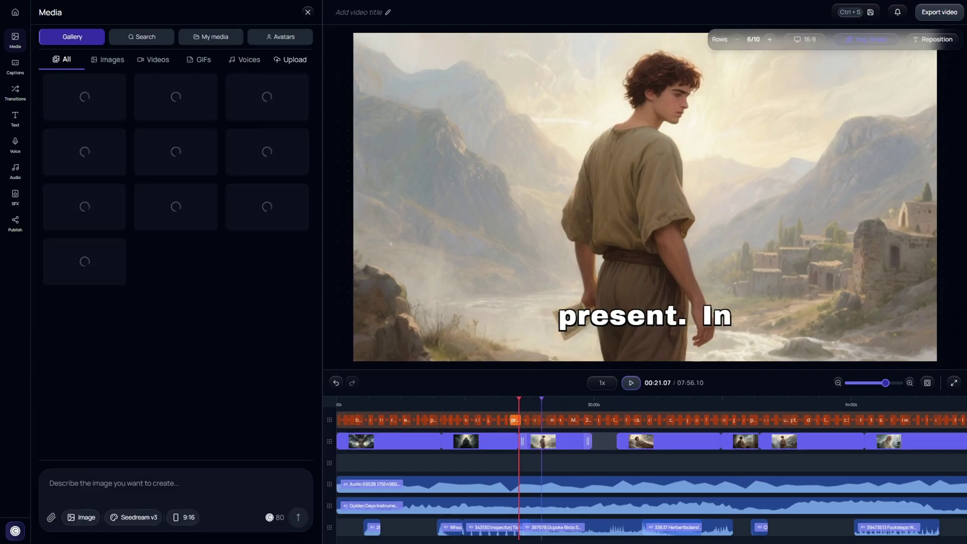
click(580, 442)
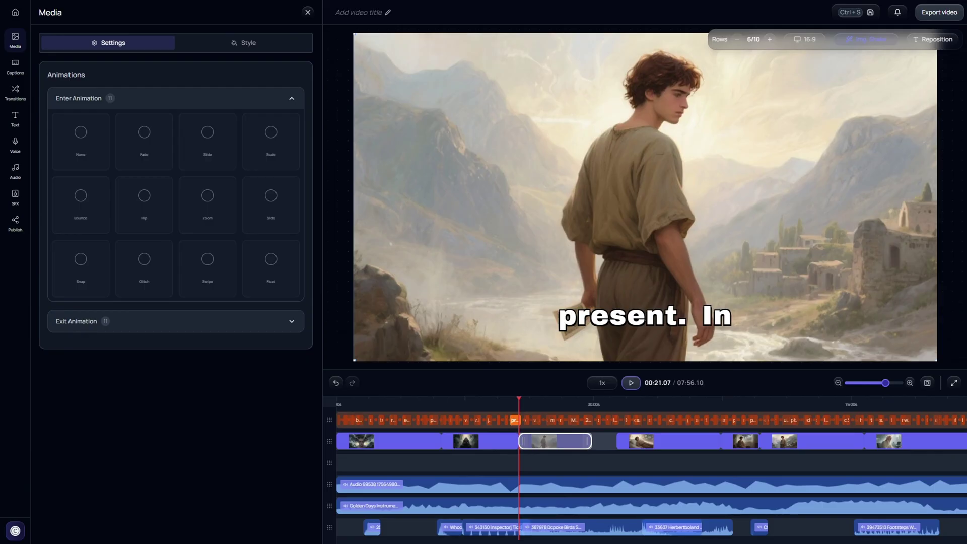
Play back the filled section and review the following scenes along the timeline
key(space)
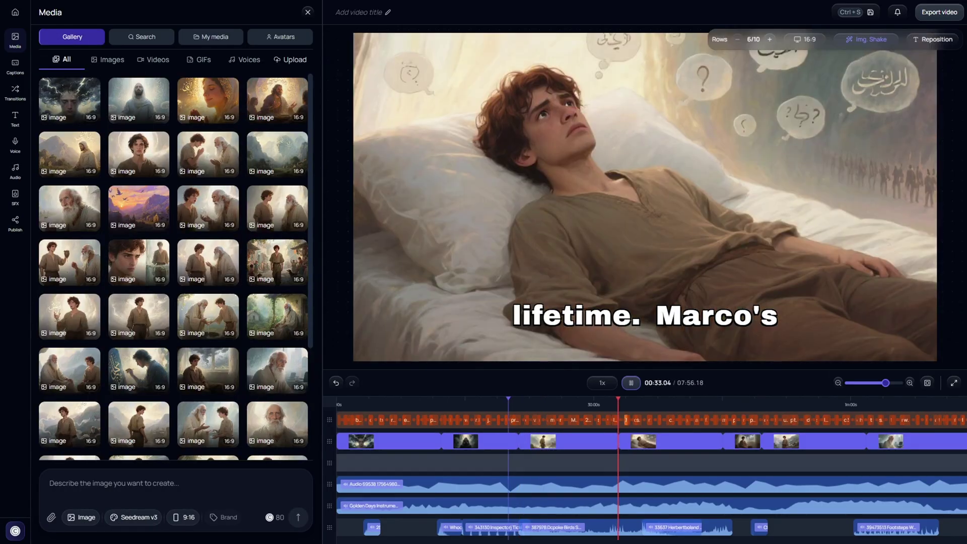
click(507, 405)
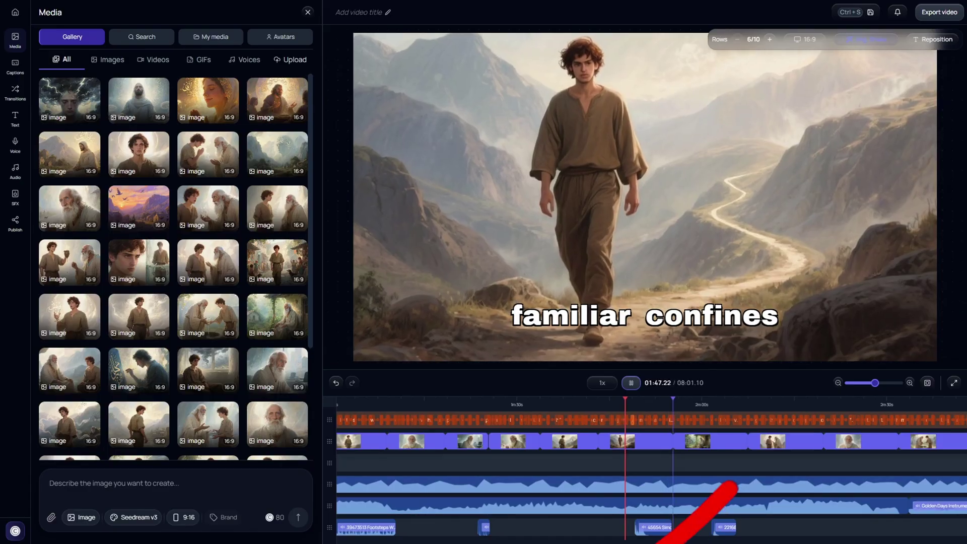
scroll(656, 479, right, 3)
scroll(656, 479, right, 1)
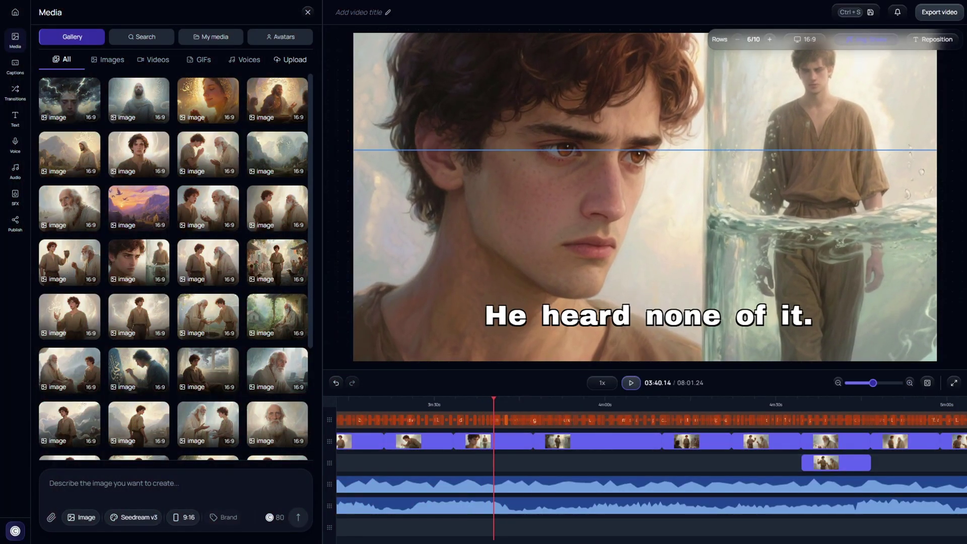
Reuse the village street image's prompt and add "holding a glass full of water" after "stands at the beginning of this path"
click(282, 250)
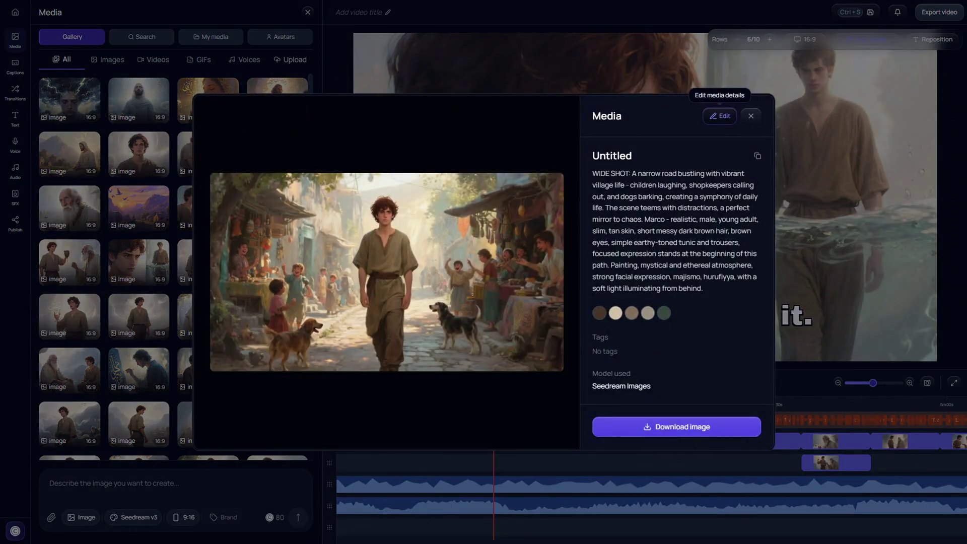
click(720, 116)
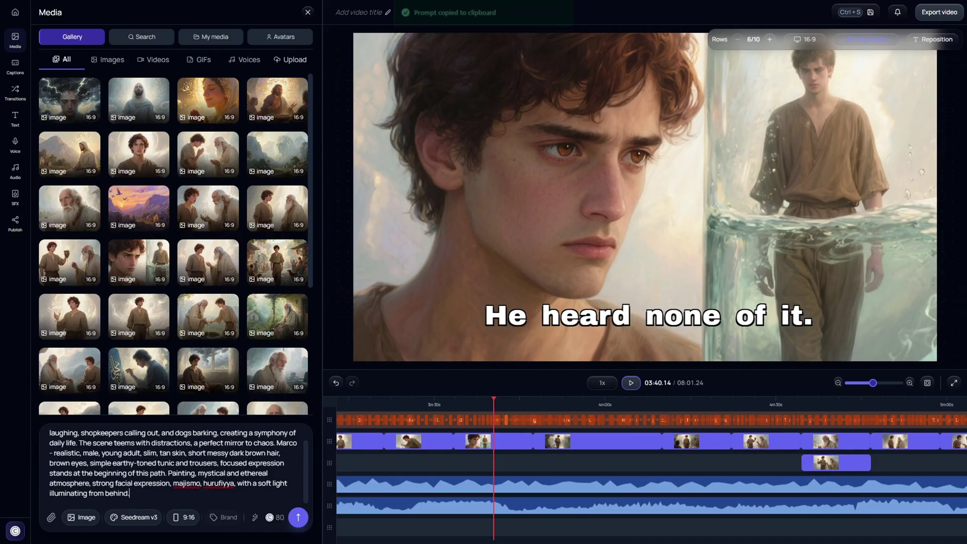
click(195, 473)
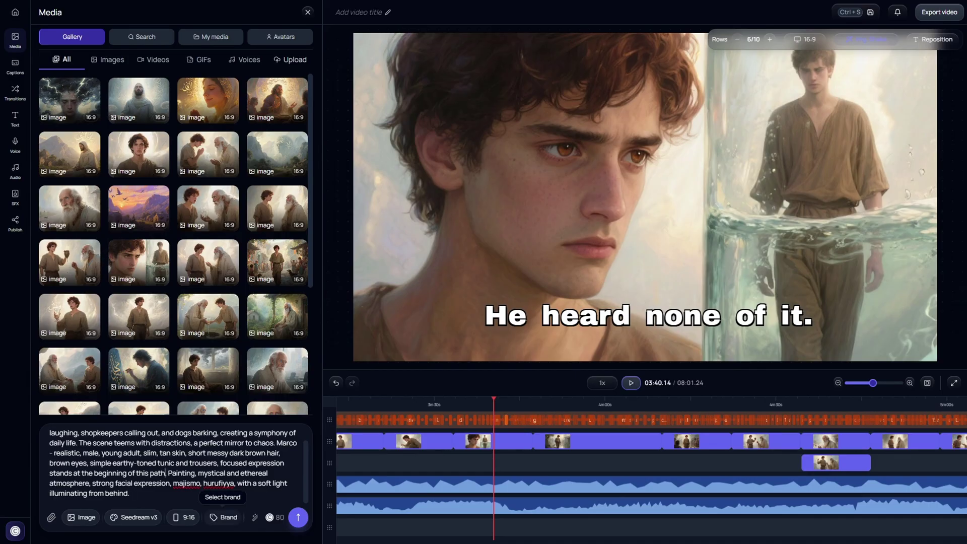
text(holding a)
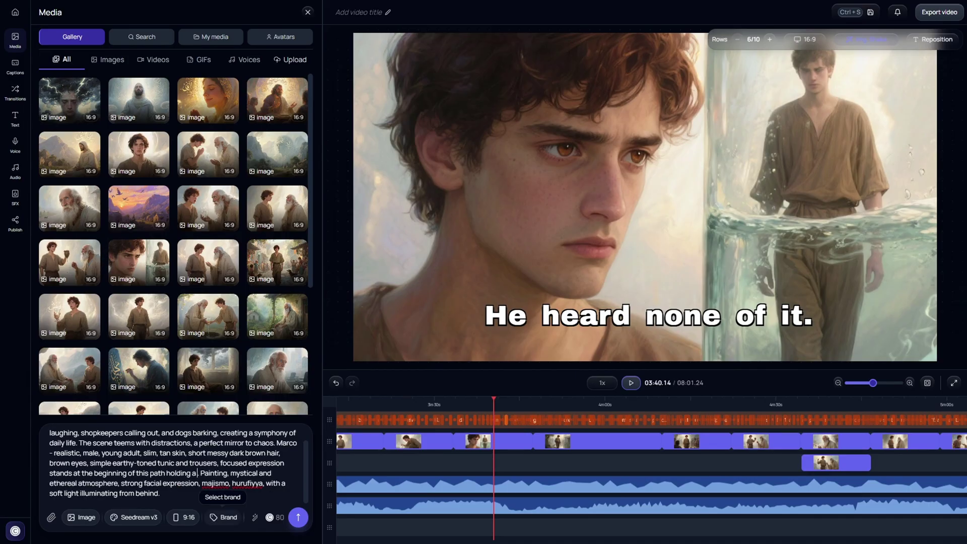
text( glass full of water.)
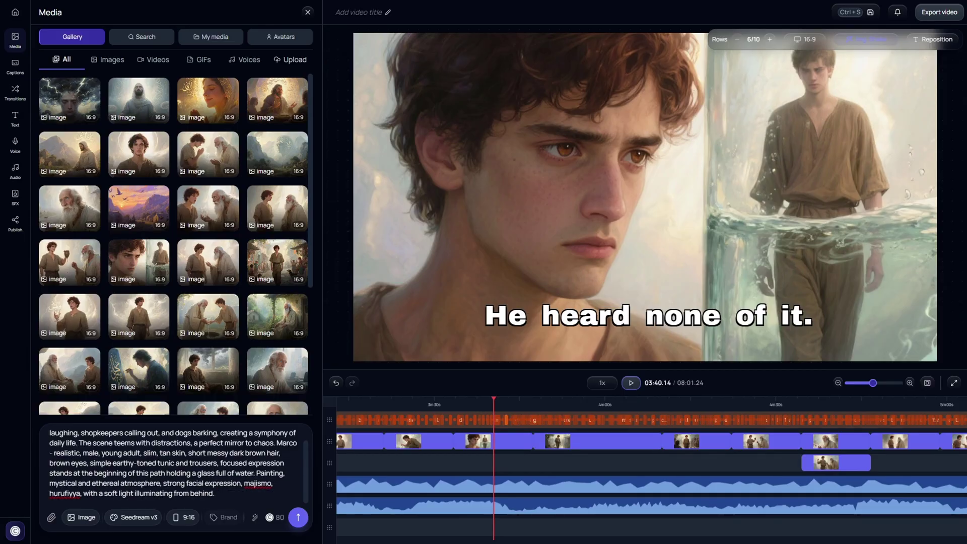
Generate the revised village image in 16:9 and place it in the timeline gap at about 3:21
click(185, 518)
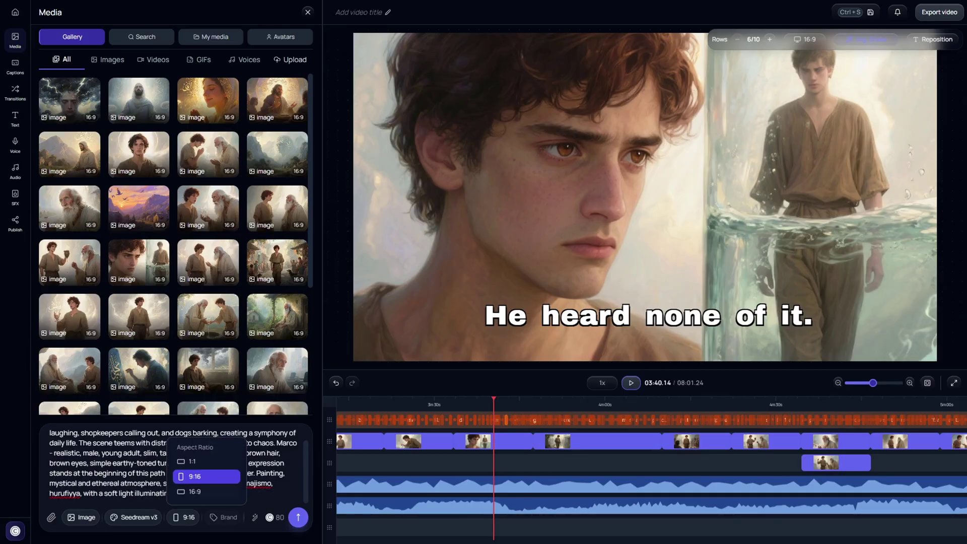
click(207, 492)
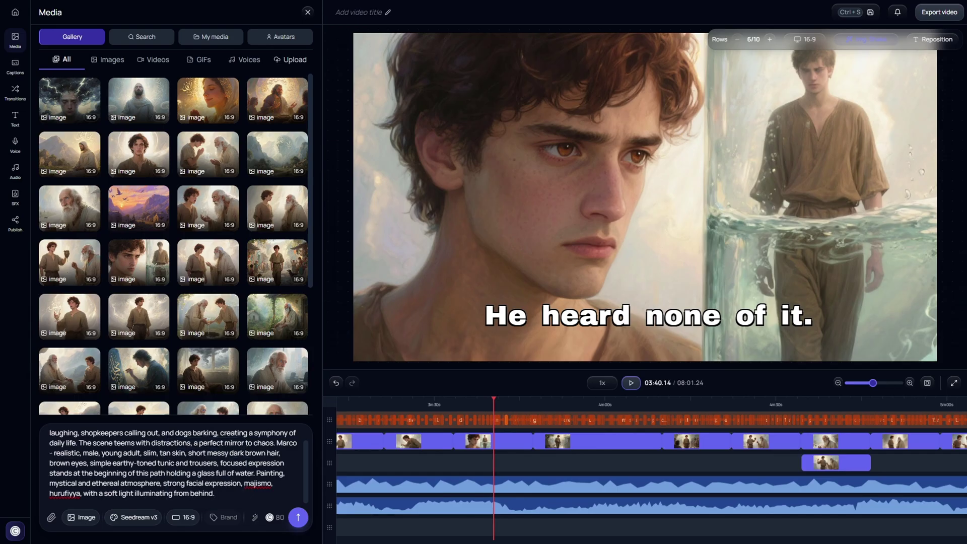
click(298, 518)
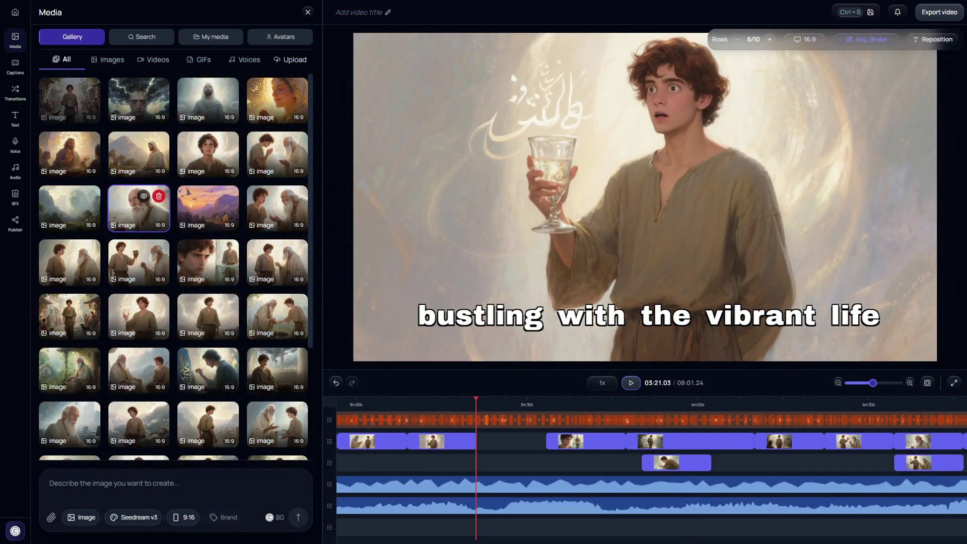
drag(494, 441, 507, 441)
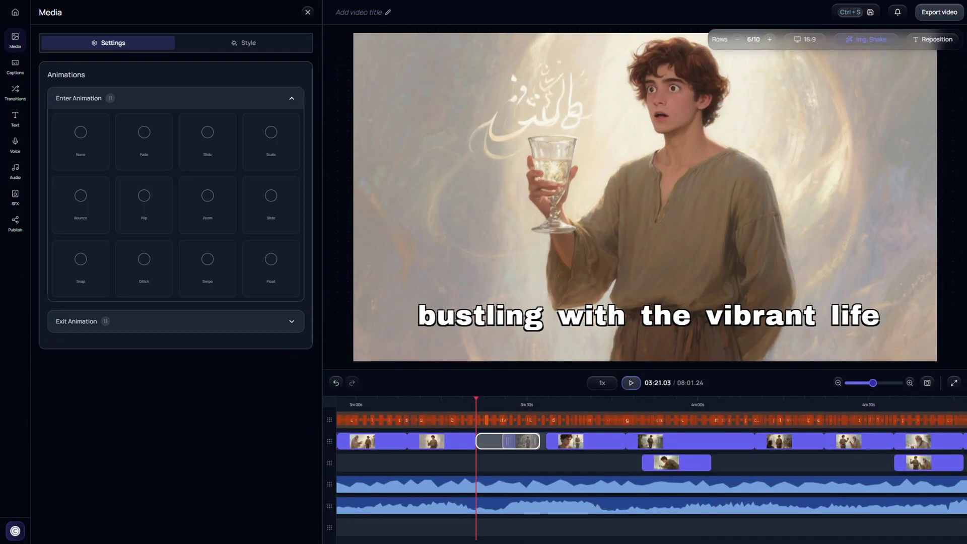
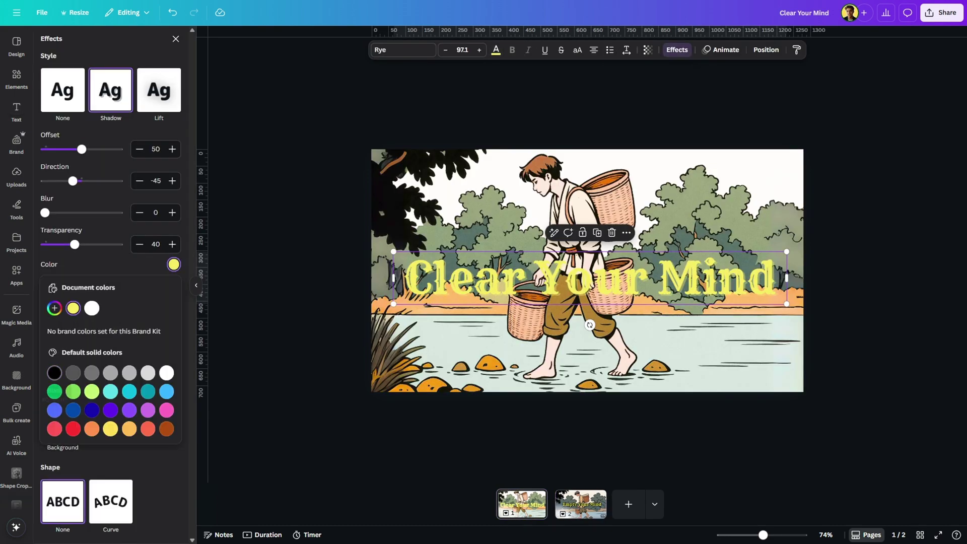
Switch to Canva and give the "Clear Your Mind" title a black shadow with offset 100, direction about -85, transparency 100 and slight blur
drag(80, 149, 118, 149)
drag(72, 180, 63, 181)
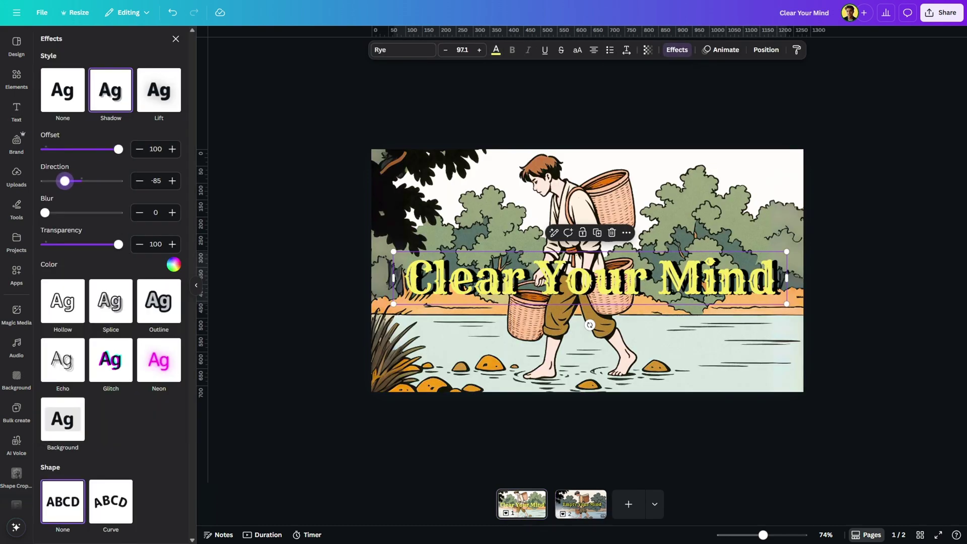
mouse_move(45, 212)
mouse_down()
mouse_move(74, 212)
mouse_move(50, 212)
mouse_up()
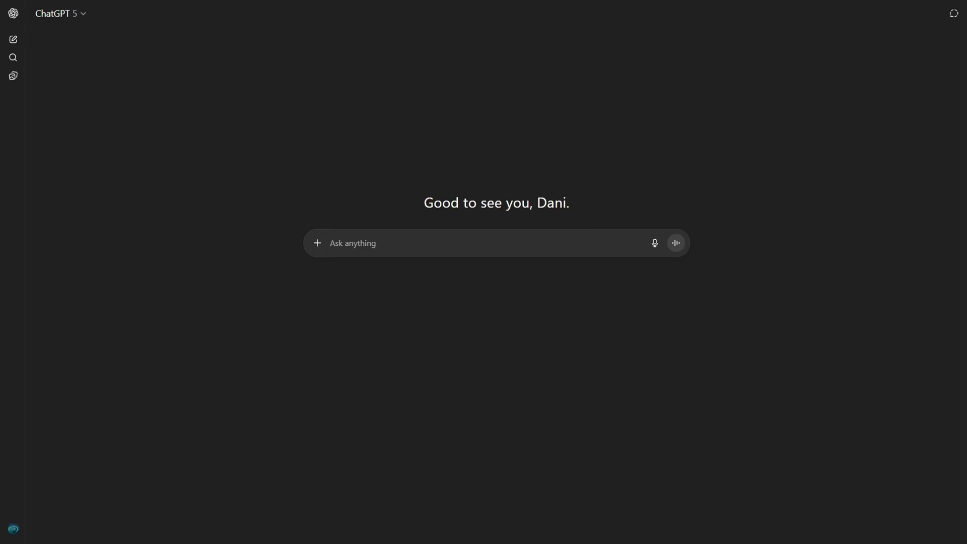
Send ChatGPT the "YouTube Performance Blueprint & Strategic Content Boost" prompt, followed by the copied text of The Wordy Tales' YouTube video list
key(ctrl+v)
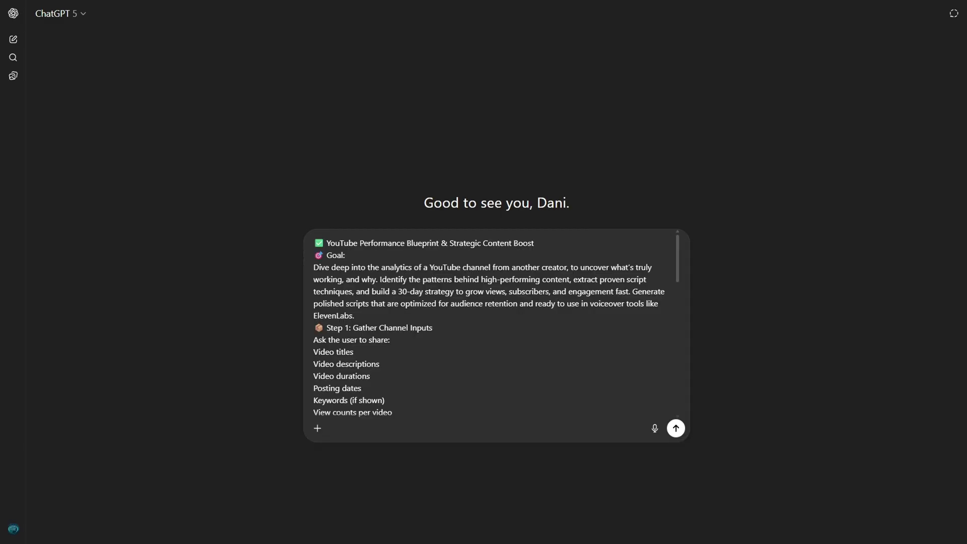
key(Return)
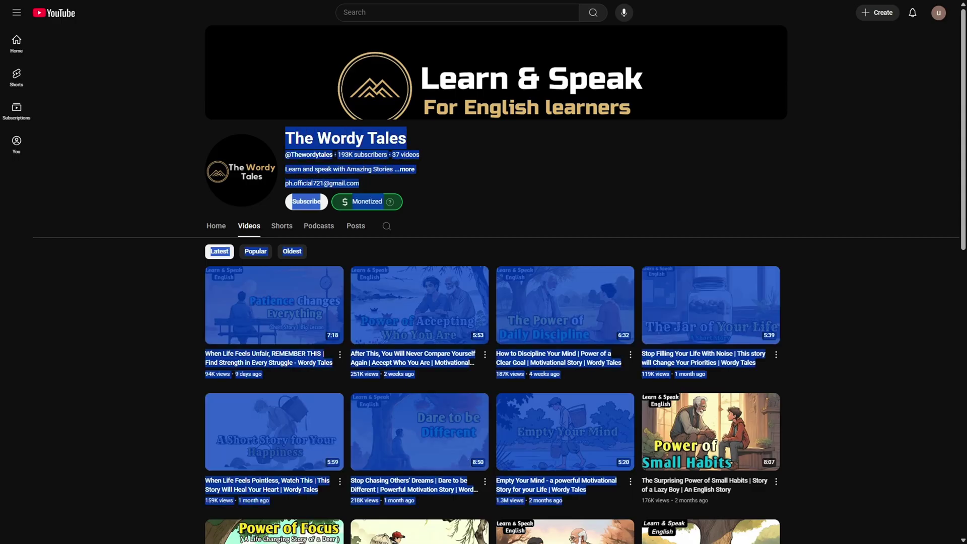
scroll(484, 303, down, 15)
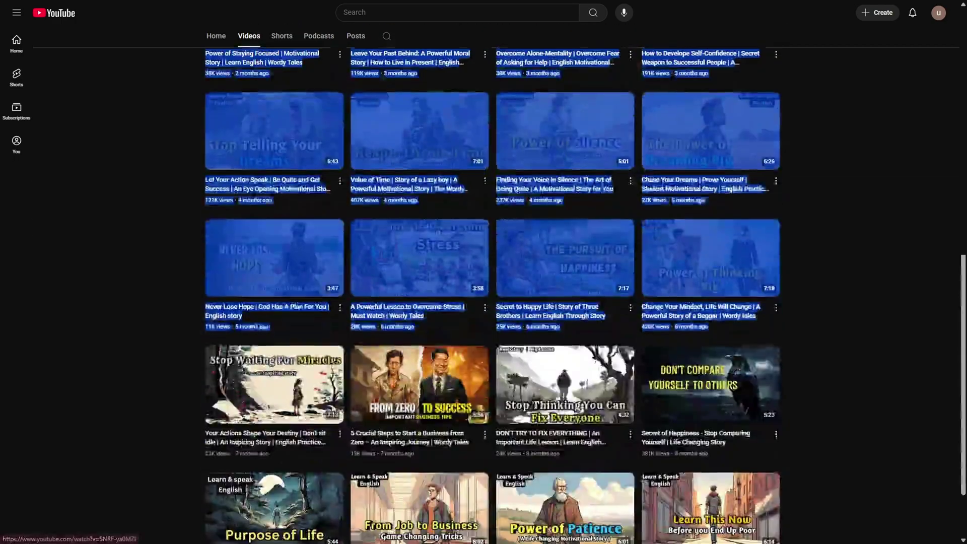
scroll(484, 303, down, 4)
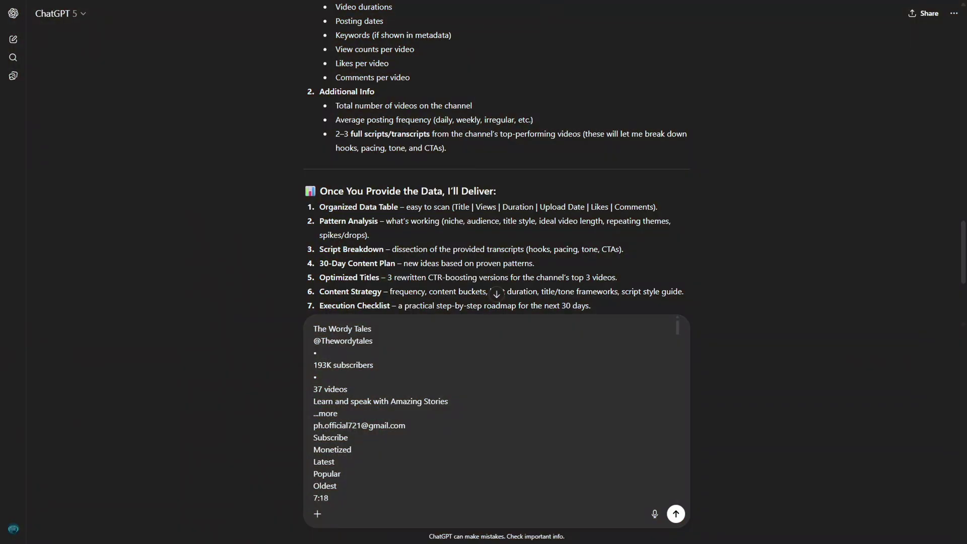
key(Return)
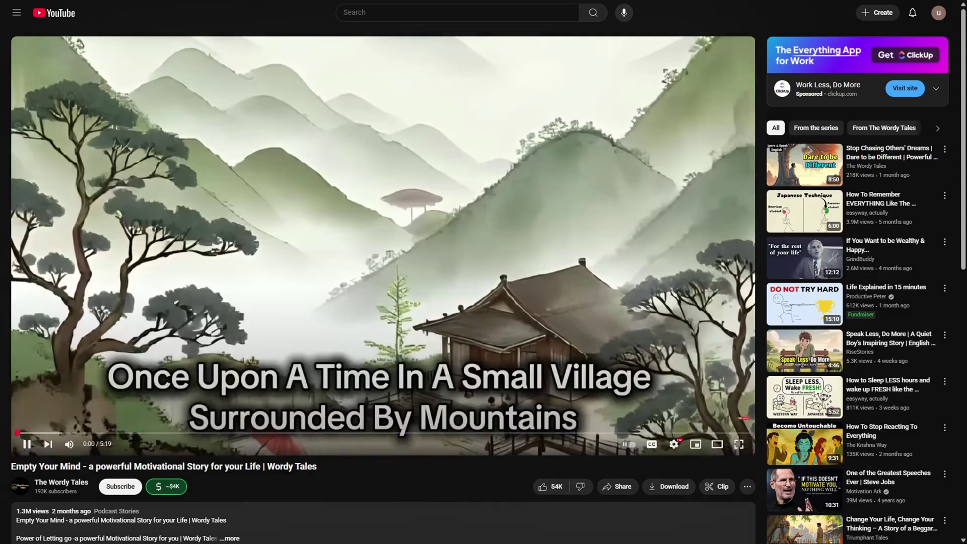
Copy the YouTube transcript of "Empty Your Mind" and send it to ChatGPT together with a second script labelled Script 2
key(k)
scroll(483, 302, down, 5)
click(229, 387)
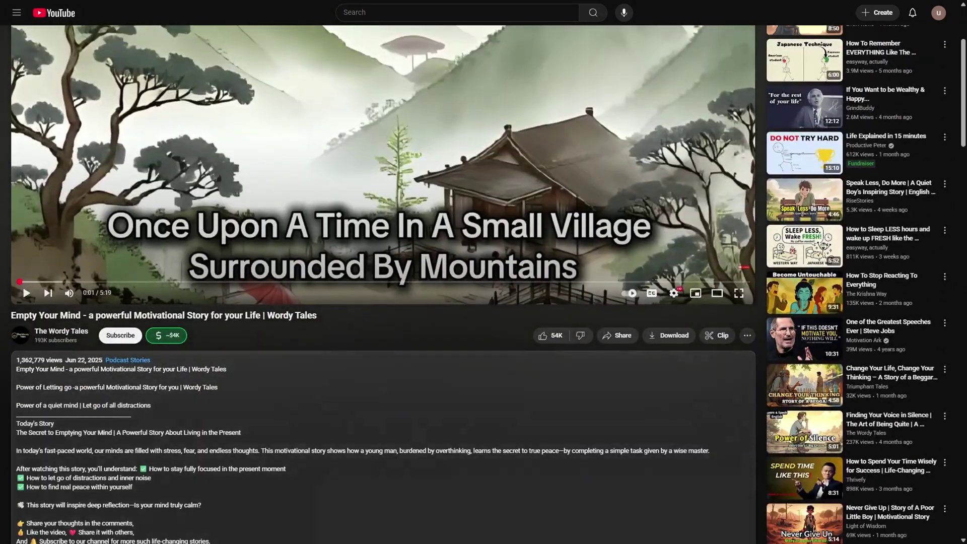
scroll(382, 302, down, 10)
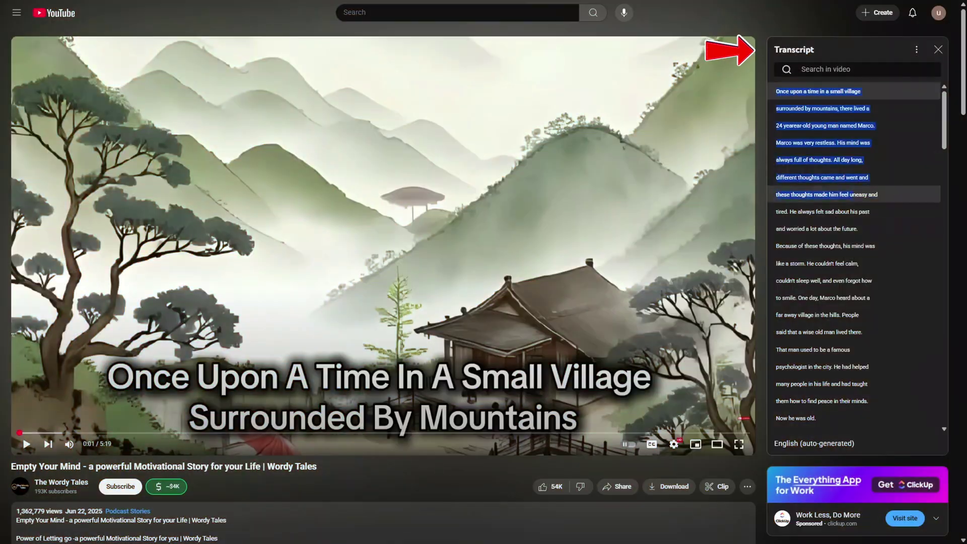
drag(856, 194, 857, 365)
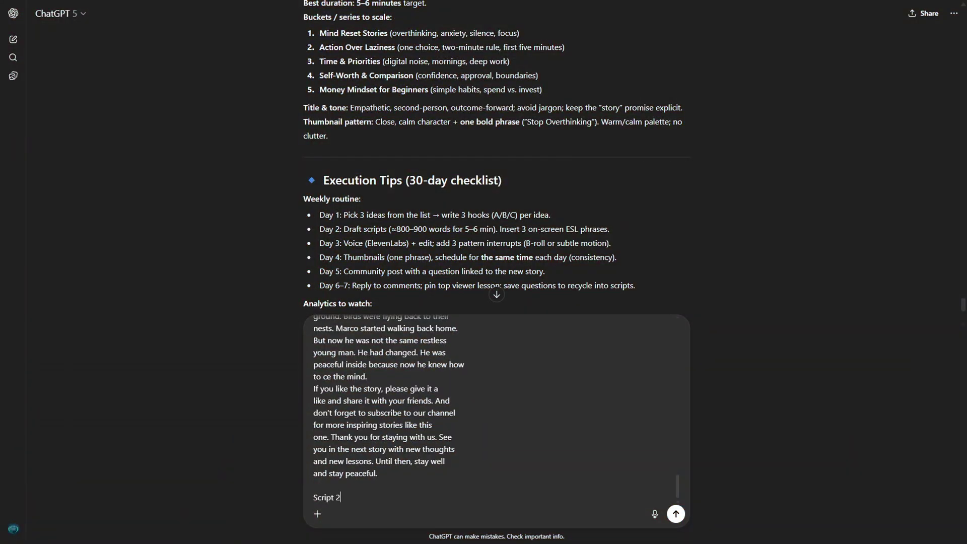
key(ctrl+v)
key(Return)
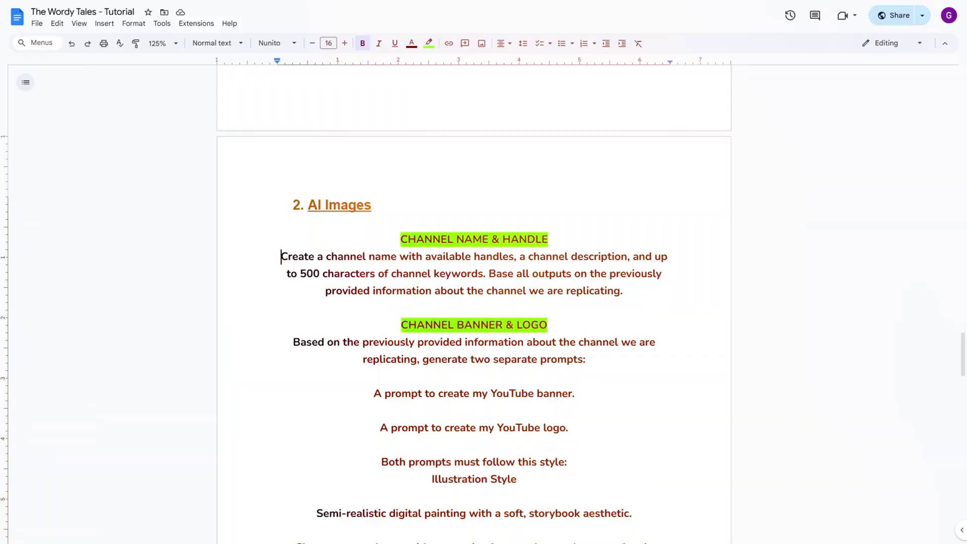
Copy the three-line prompt under CHANNEL NAME & HANDLE in the "The Wordy Tales - Tutorial" Google Docs document
key(shift+Right)
key(shift+Right)
key(shift+Right)
key(shift+Right)
key(shift+Right)
key(shift+Right)
key(shift+Right)
key(shift+Right)
key(shift+Right)
key(shift+Right)
key(shift+Right)
key(shift+Right)
key(shift+Right)
key(shift+Right)
key(shift+Right)
key(shift+Right)
key(shift+Right)
key(shift+Right)
key(shift+Right)
key(shift+Right)
key(shift+Down)
key(shift+Down)
key(shift+End)
key(ctrl+c)
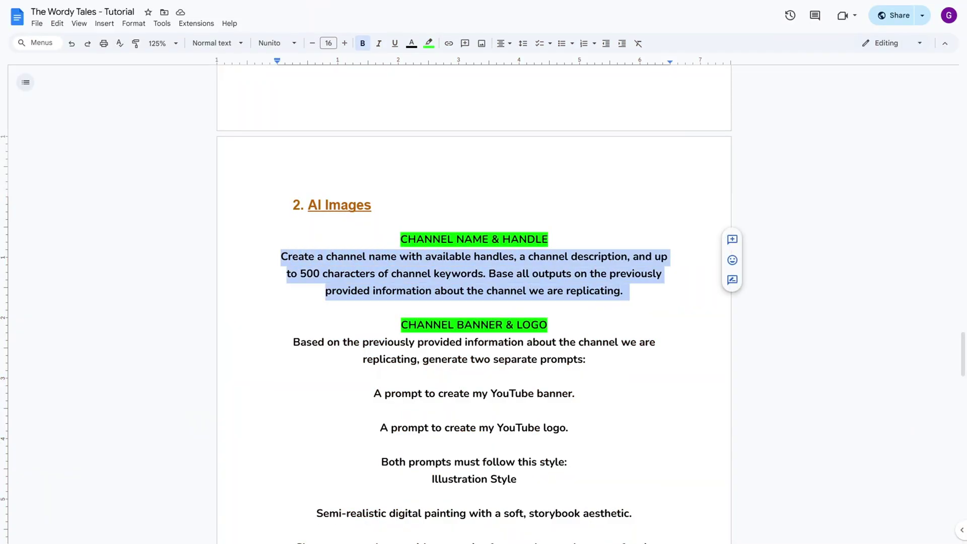
Ask ChatGPT with the copied prompt for a channel name, available handles, a description and up to 500 characters of keywords
key(alt+Tab)
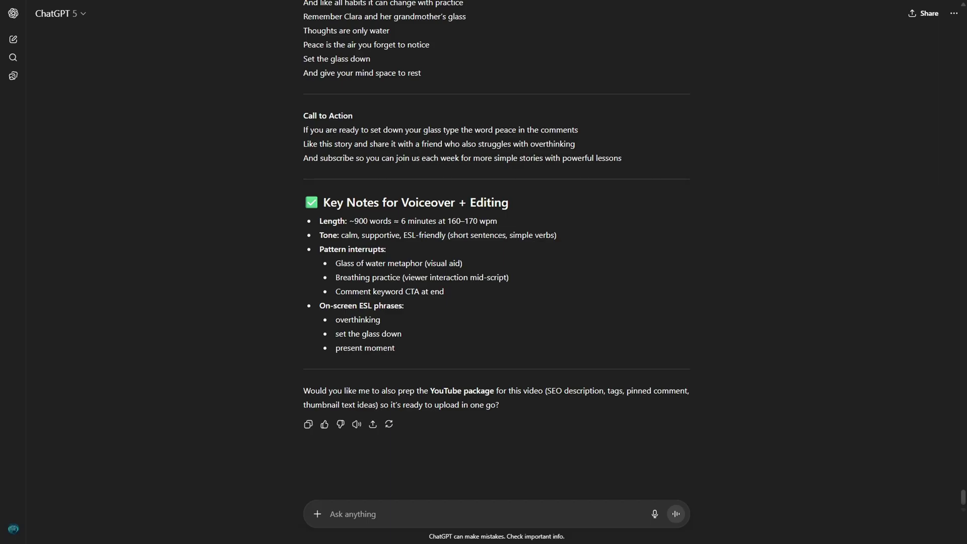
key(ctrl+v)
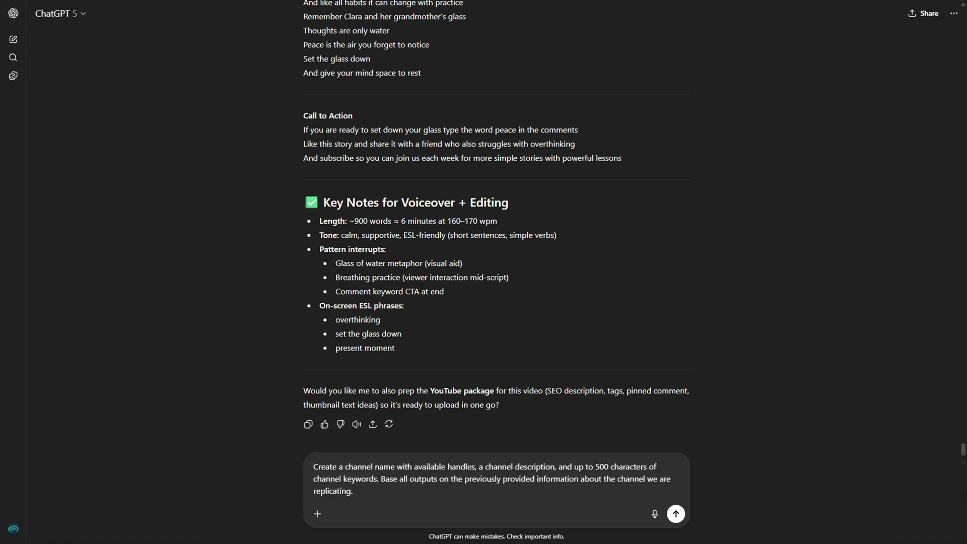
key(Return)
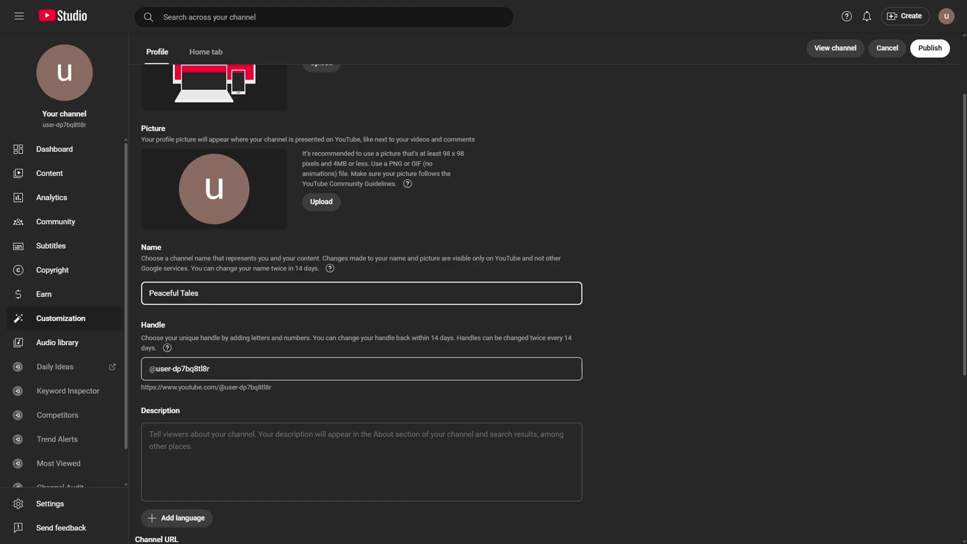
Set the channel's handle to PeacefulTalesTV in the Peaceful Tales channel profile
key(Tab)
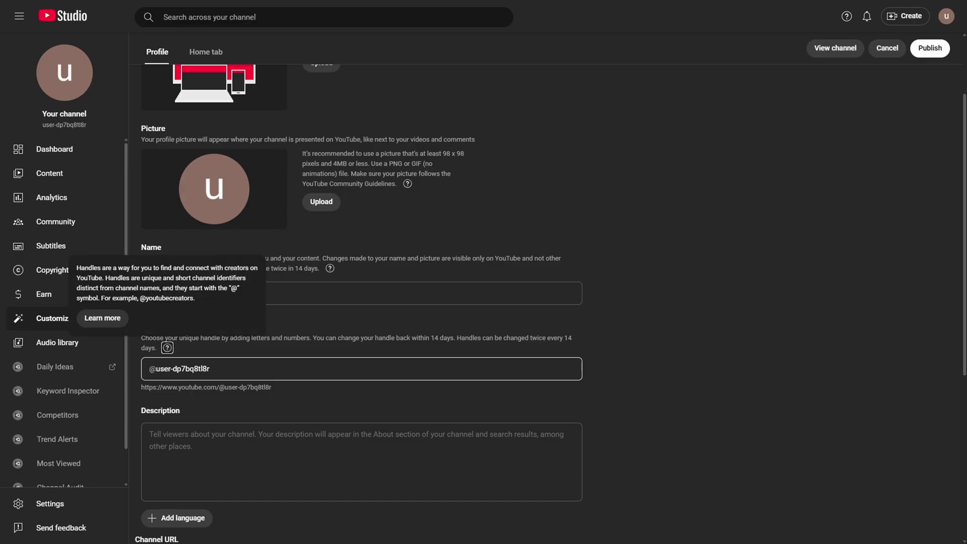
key(Tab)
text(PeacefulTalesTV)
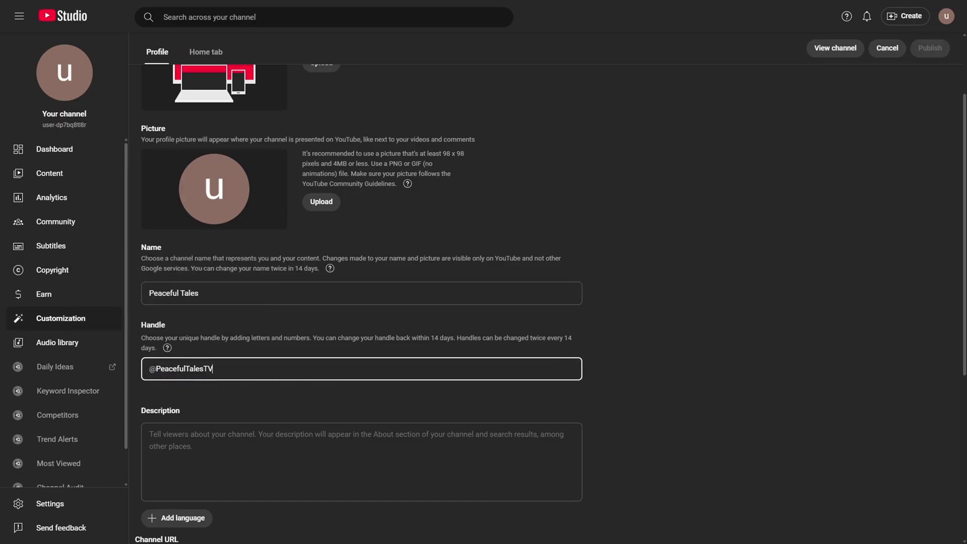
Copy the Peaceful Tales channel description from ChatGPT's answer and paste it into the channel's description
key(alt+Tab)
drag(318, 260, 651, 296)
key(ctrl+c)
key(alt+Tab)
key(Tab)
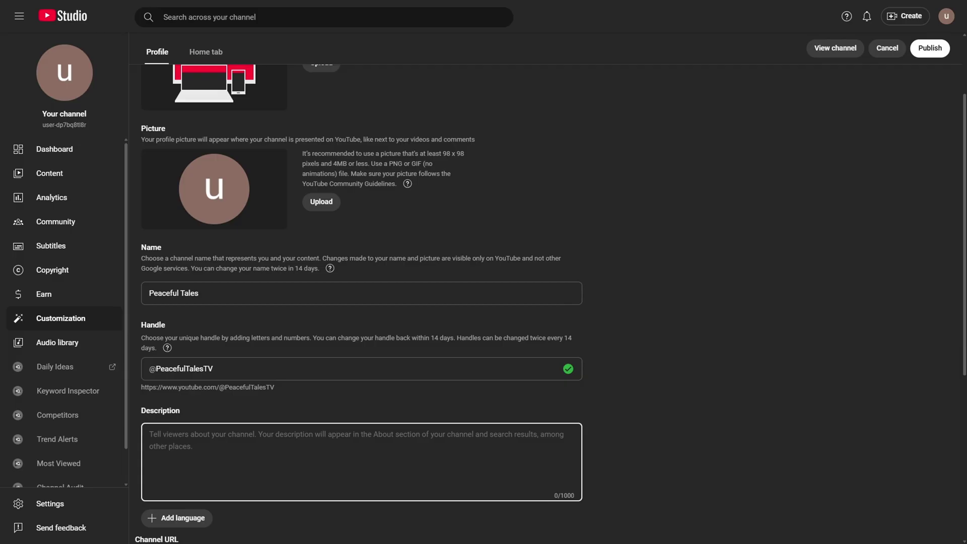
key(ctrl+v)
Copy the full CHANNEL BANNER & LOGO prompt, including its style notes, from the Google Docs document and send it to ChatGPT
scroll(361, 302, down, 2)
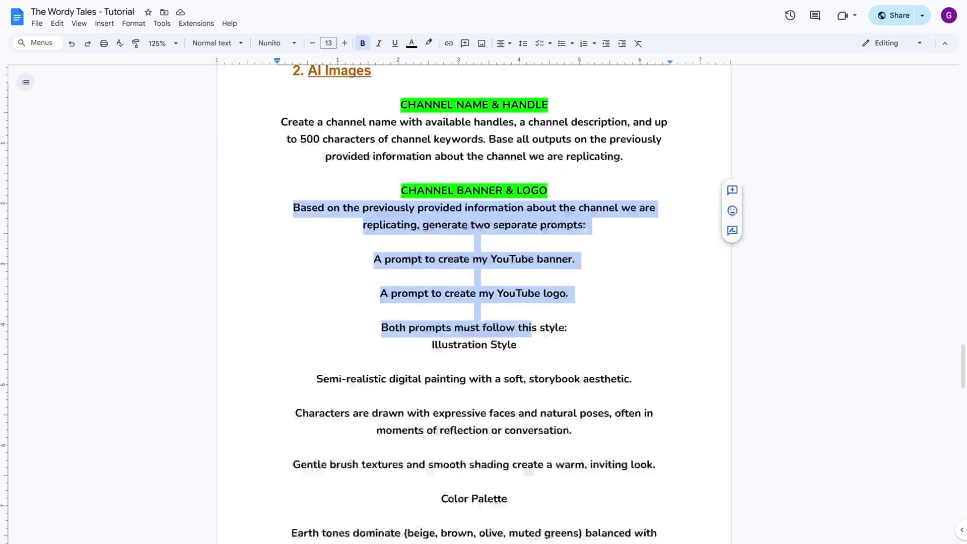
scroll(529, 327, down, 15)
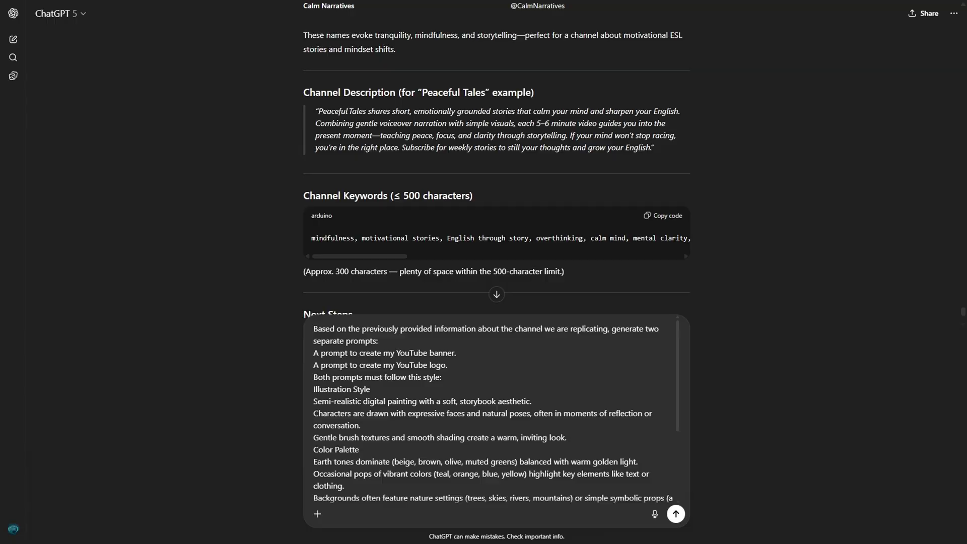
key(Return)
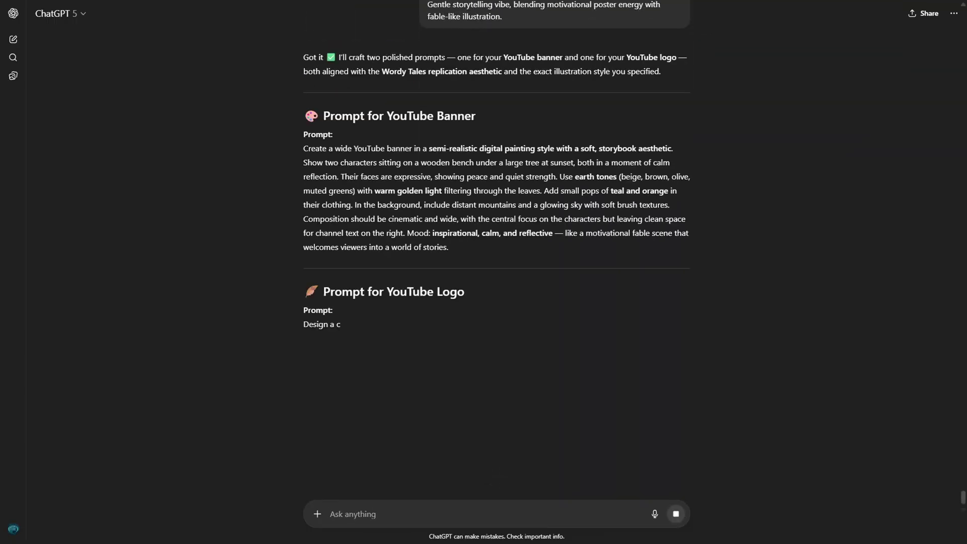
Copy ChatGPT's YouTube banner prompt and submit it with the Create image tool
drag(303, 148, 448, 247)
click(318, 514)
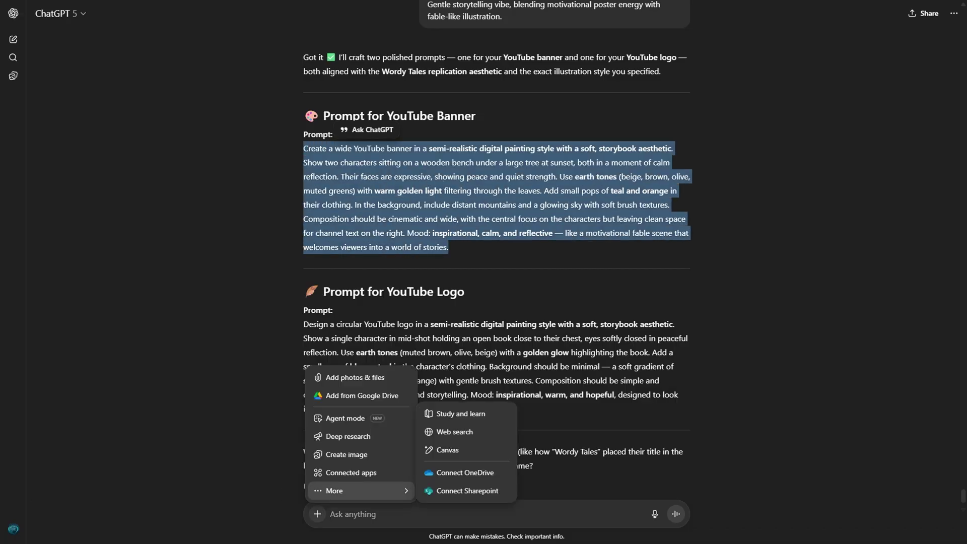
click(346, 453)
key(ctrl+v)
key(Return)
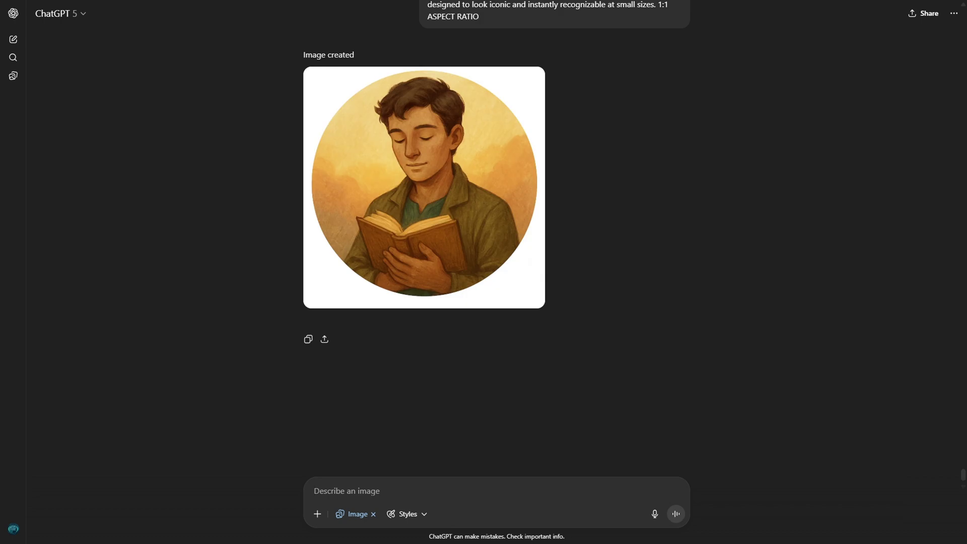
click(317, 513)
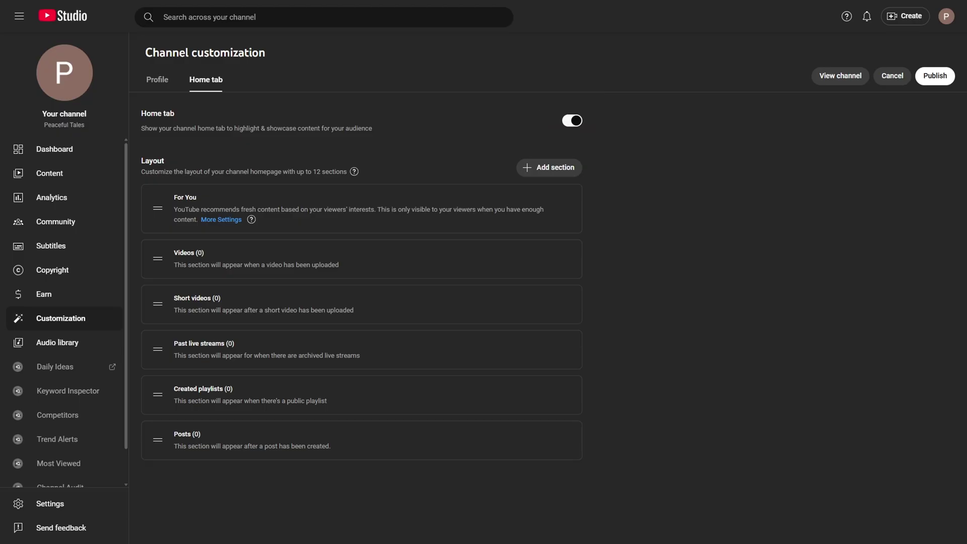
Remove the Short videos and Past live streams sections from the channel's Home tab layout in YouTube Studio
click(563, 302)
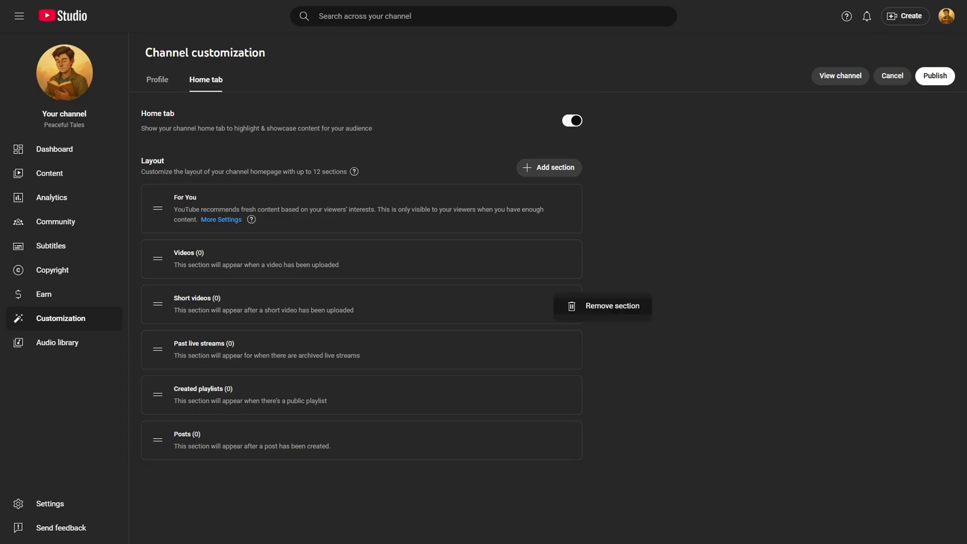
click(609, 305)
click(563, 302)
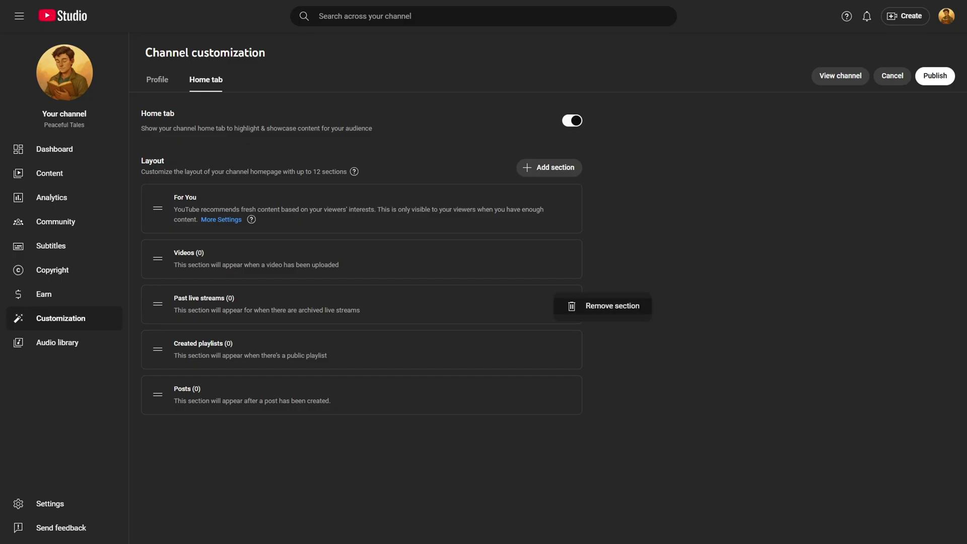
click(609, 305)
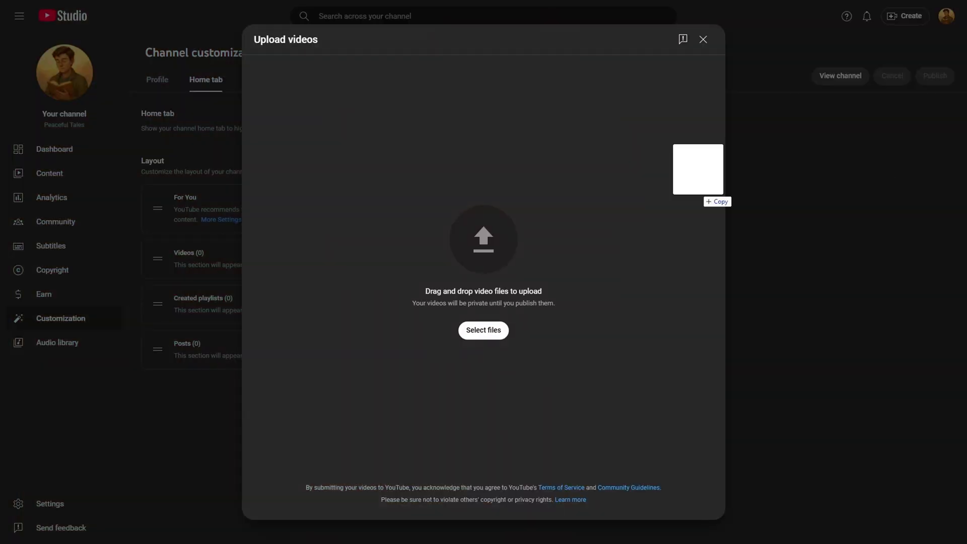
Upload the video file "When Your Mind Won't Stop Overthinking A Story That Will Calm Your Thoughts", keeping that text as its title
drag(705, 198, 476, 229)
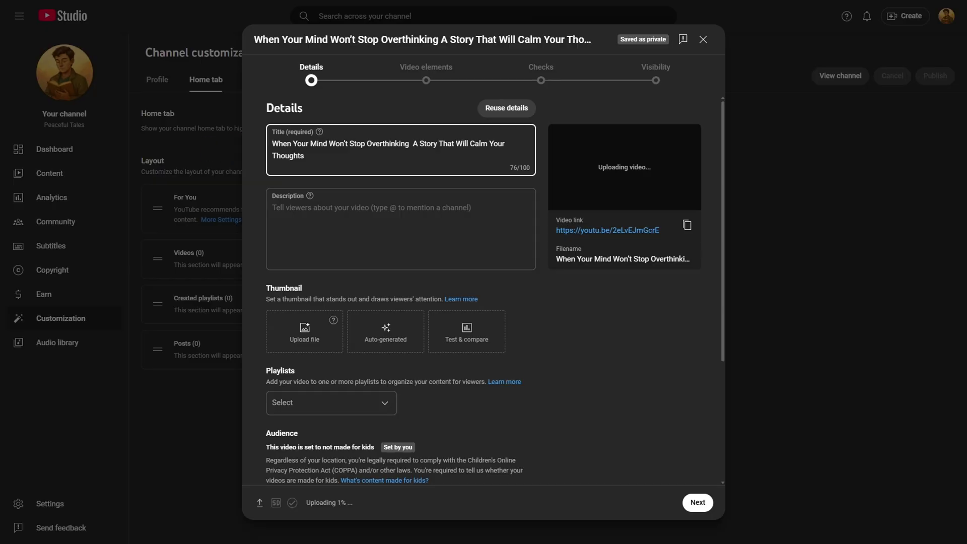
key(ctrl+a)
key(End)
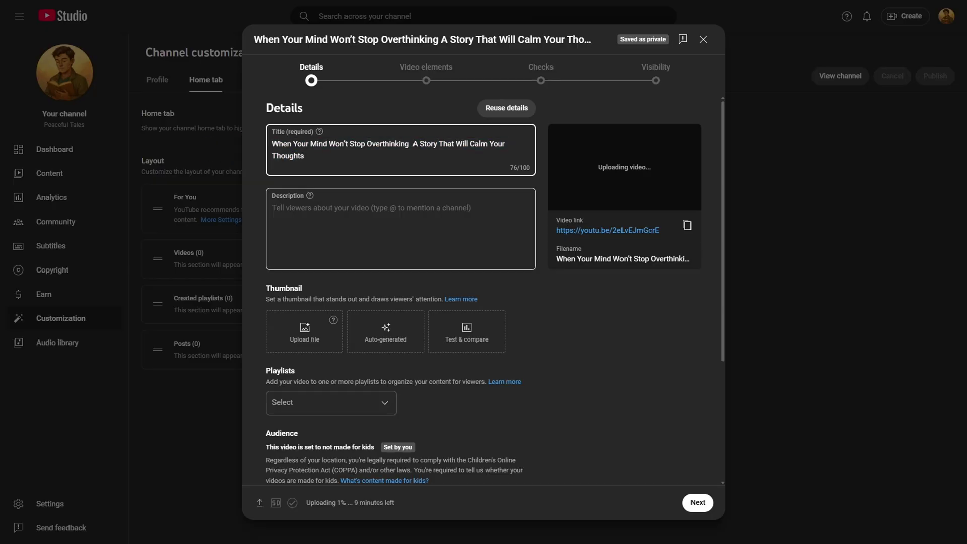
Paste the copied description about Marco and the wise old man into the video details and add the "Clear Your Mind" thumbnail
drag(303, 193, 529, 330)
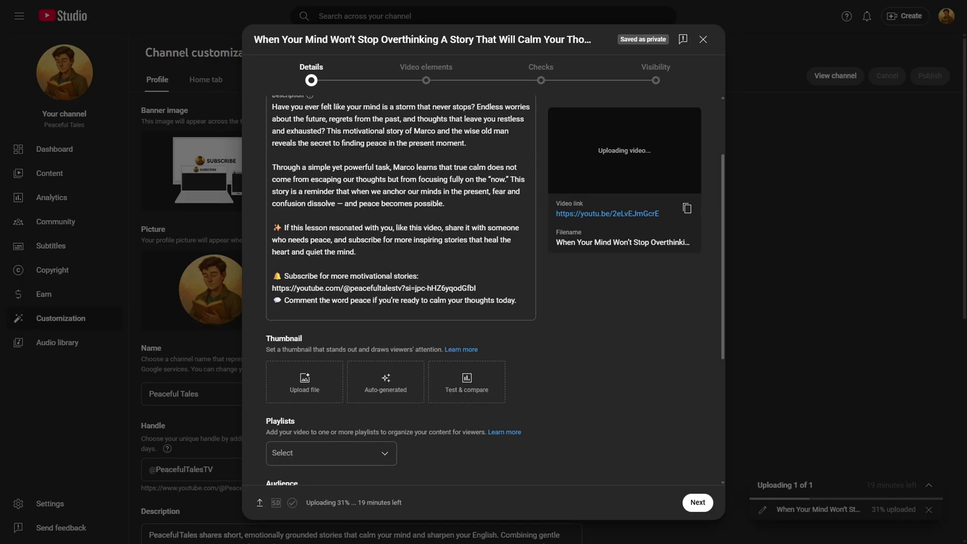
drag(682, 438, 304, 381)
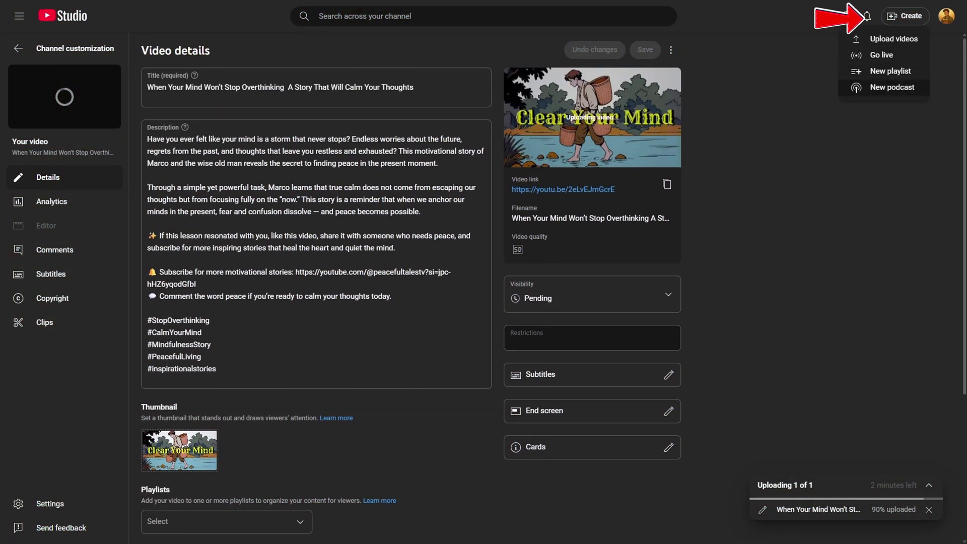
Set up a new podcast titled "Motivational Tales" with the channel logo as its thumbnail, and paste in its description
click(891, 87)
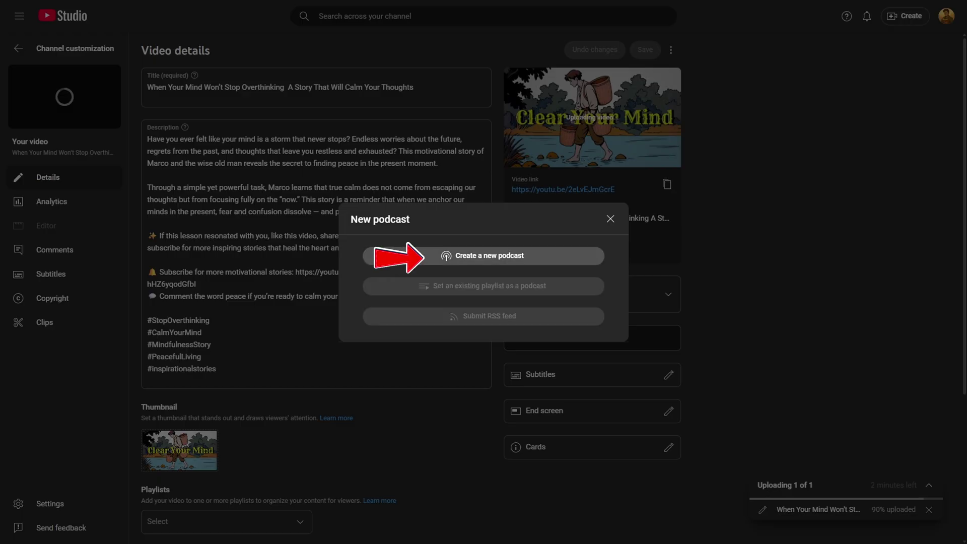
key(Return)
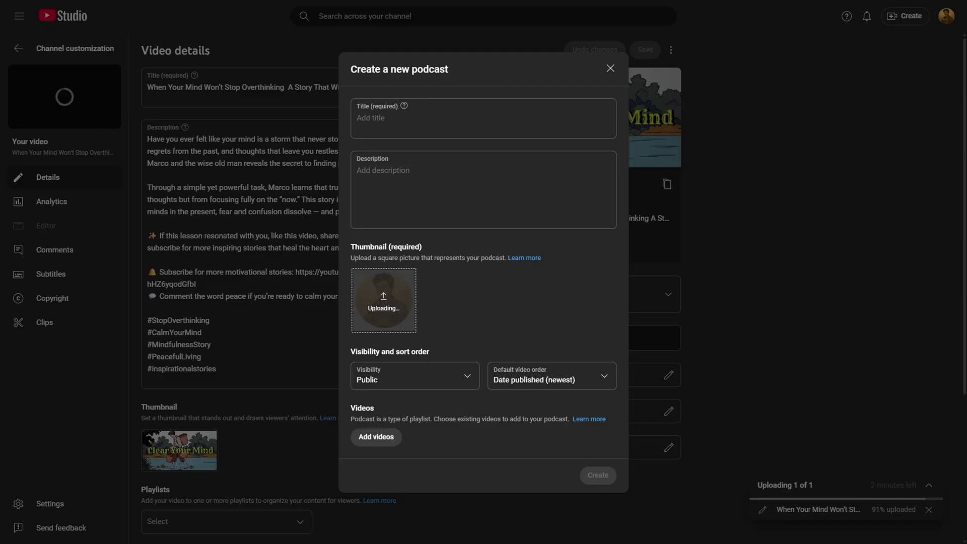
click(363, 118)
text(Motivational Tales)
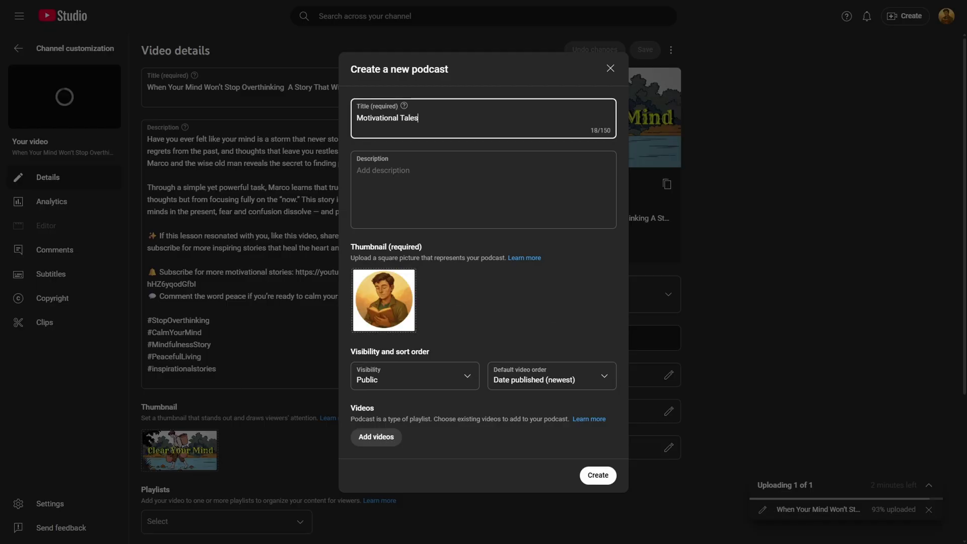
key(Tab)
key(ctrl+v)
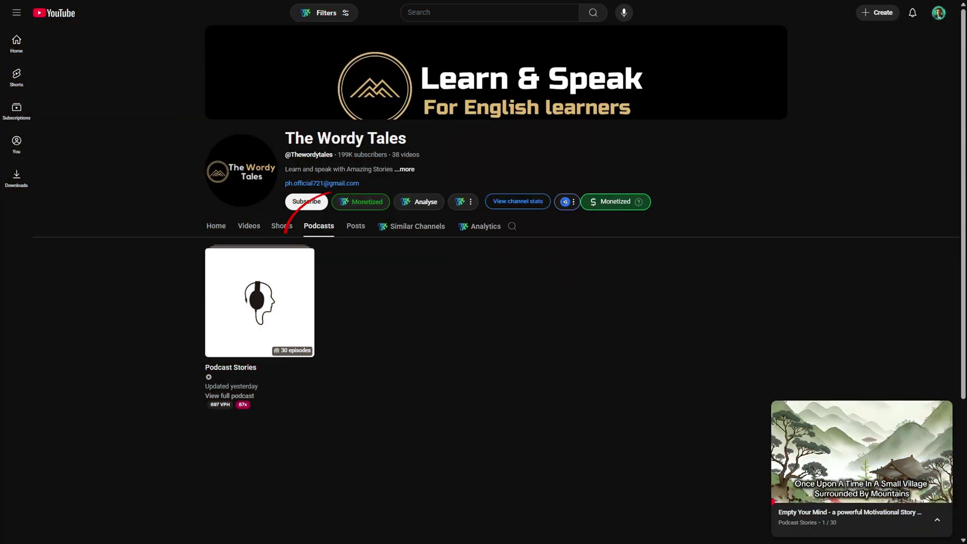
Open "Empty Your Mind" from The Wordy Tales' Podcast Stories and look through the podcast's episode list
click(861, 453)
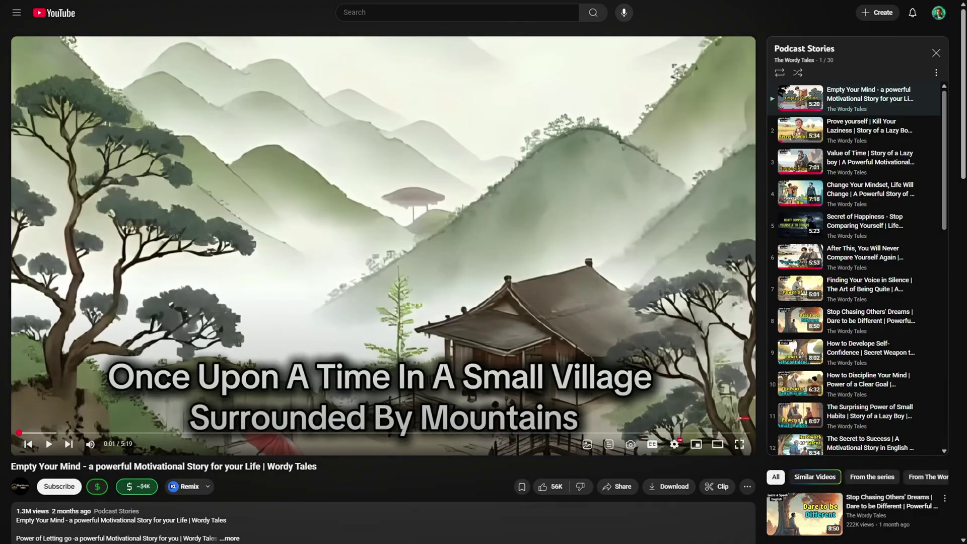
scroll(856, 267, down, 7)
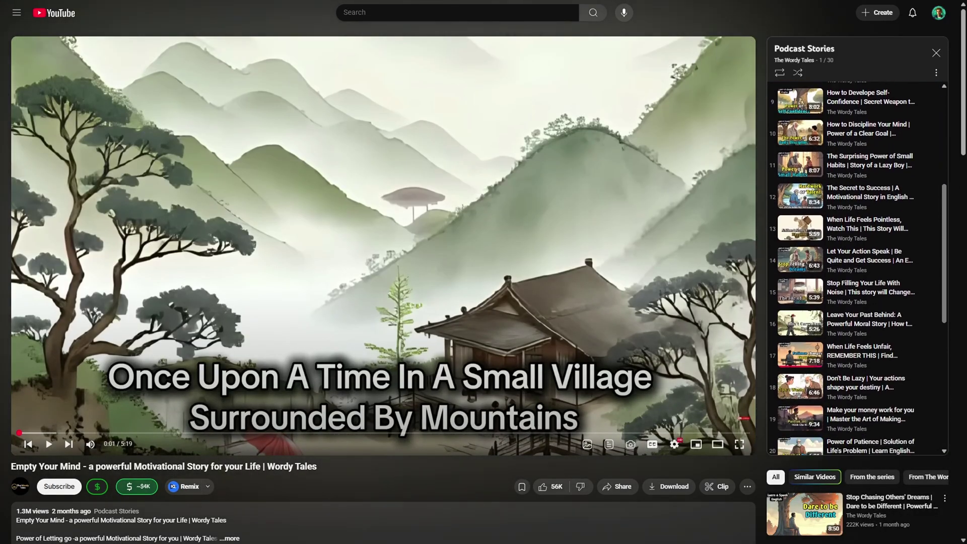
scroll(856, 267, down, 3)
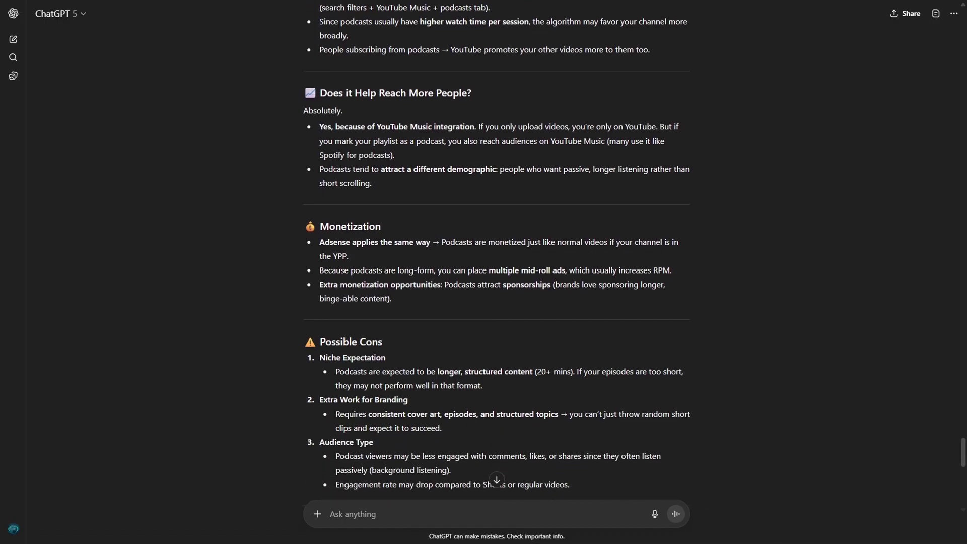
Read ChatGPT's notes on podcast reach, monetization and possible cons, and view Videotok's monthly pricing plans
scroll(496, 252, down, 1)
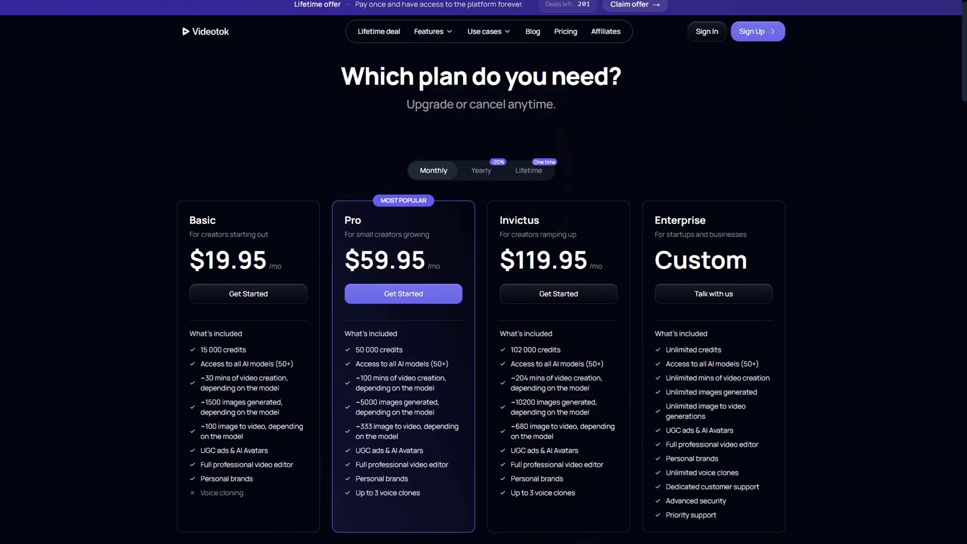
scroll(484, 272, down, 3)
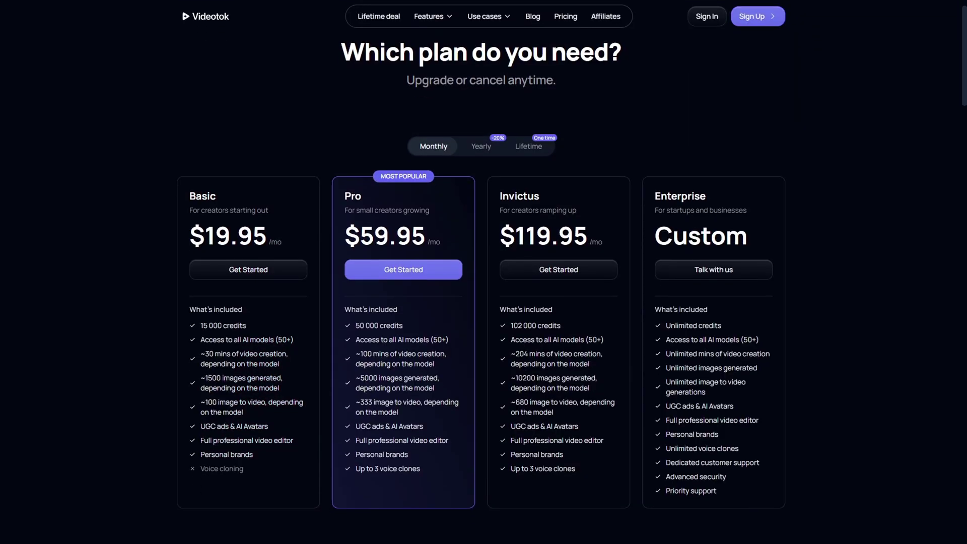